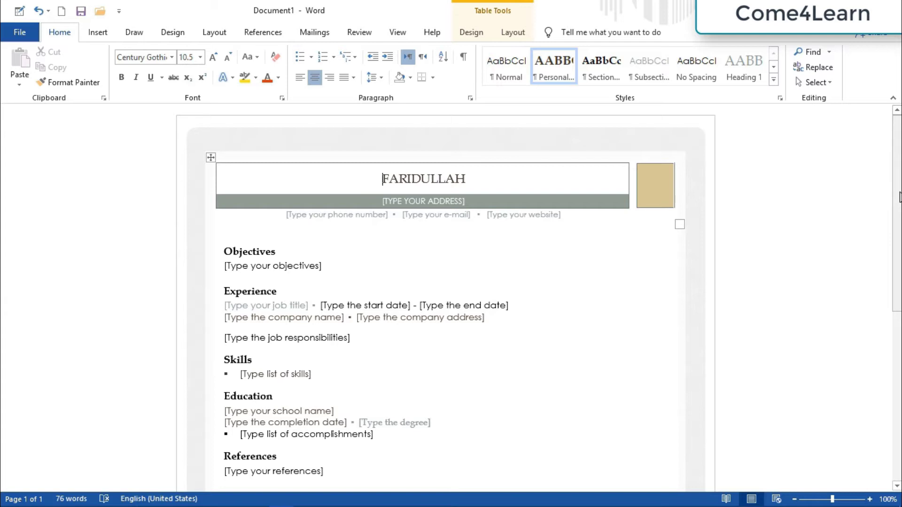
# From the résumé's Info page, choose Protect Document > Encrypt with Password.
pyautogui.moveTo(899, 197)
pyautogui.mouseDown()
pyautogui.moveTo(899, 390)
pyautogui.moveTo(891, 195)
pyautogui.mouseUp()
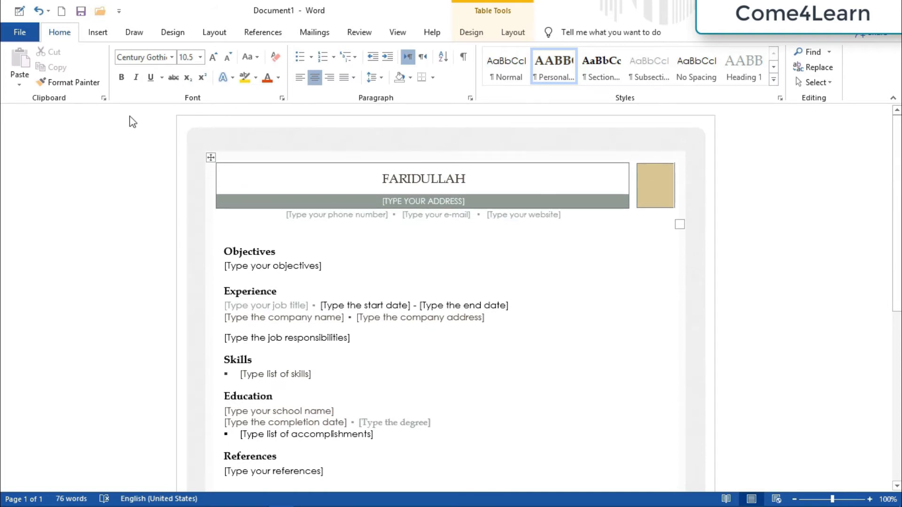
pyautogui.click(20, 32)
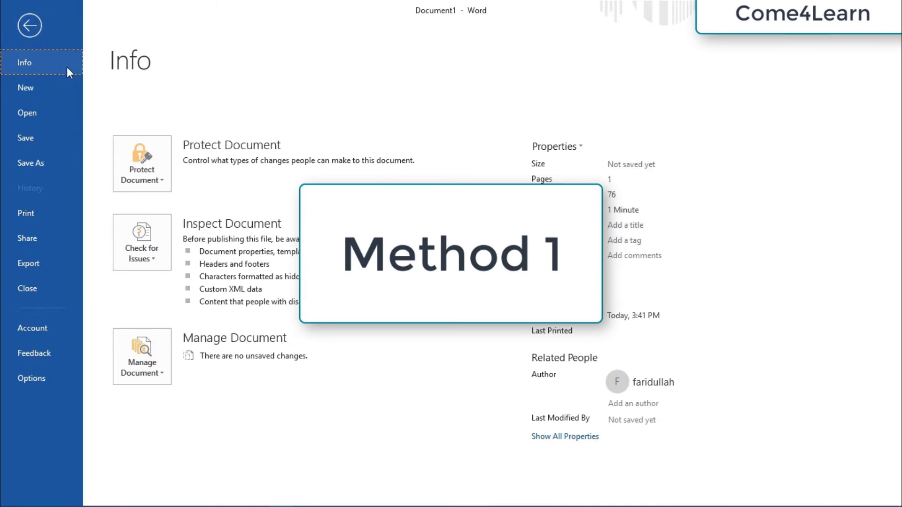
pyautogui.click(148, 175)
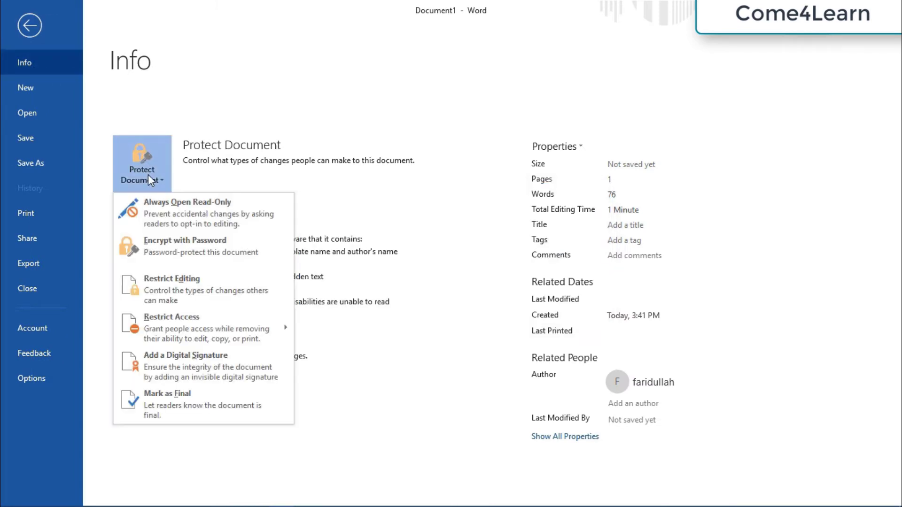
pyautogui.click(161, 254)
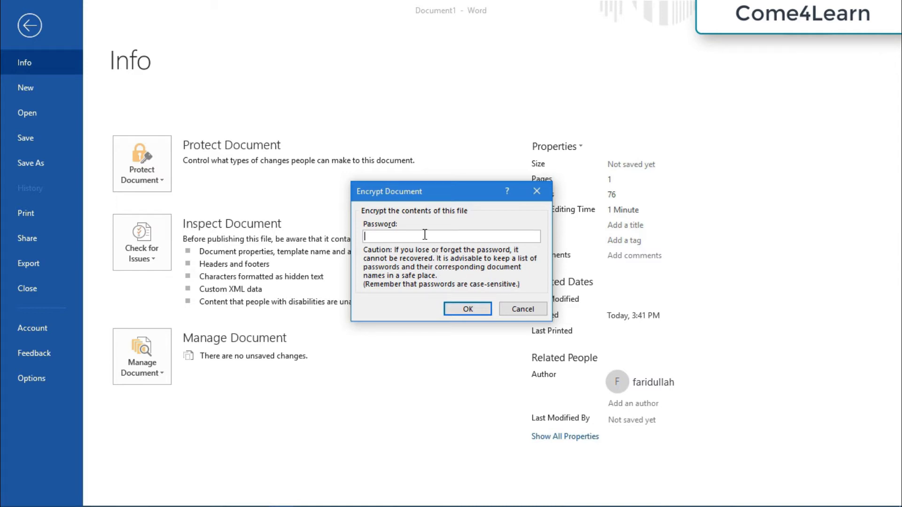
# Encrypt the résumé by entering an open password and confirming it.
pyautogui.write('1234')
pyautogui.click(469, 310)
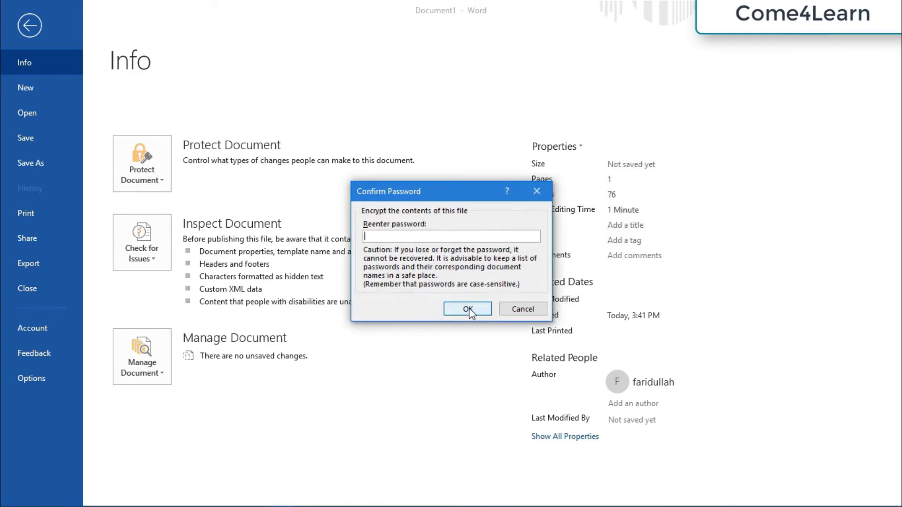
pyautogui.write('1234')
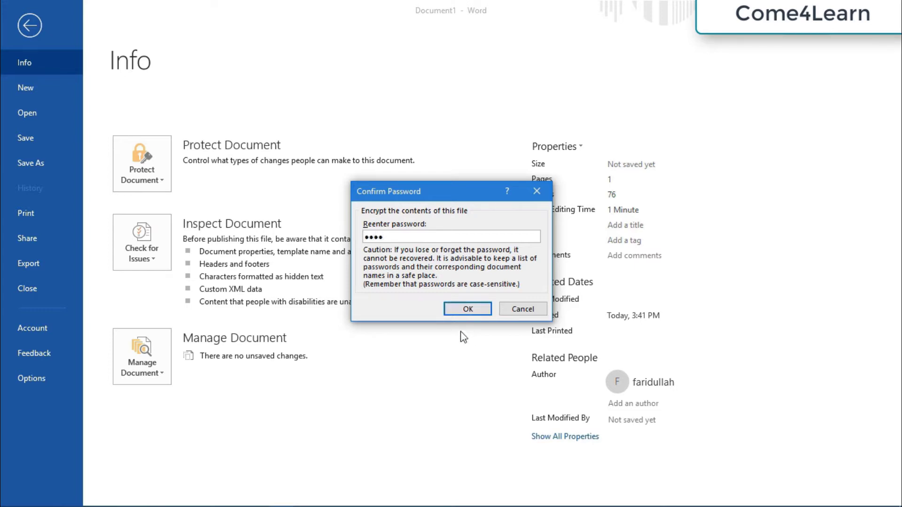
pyautogui.click(471, 312)
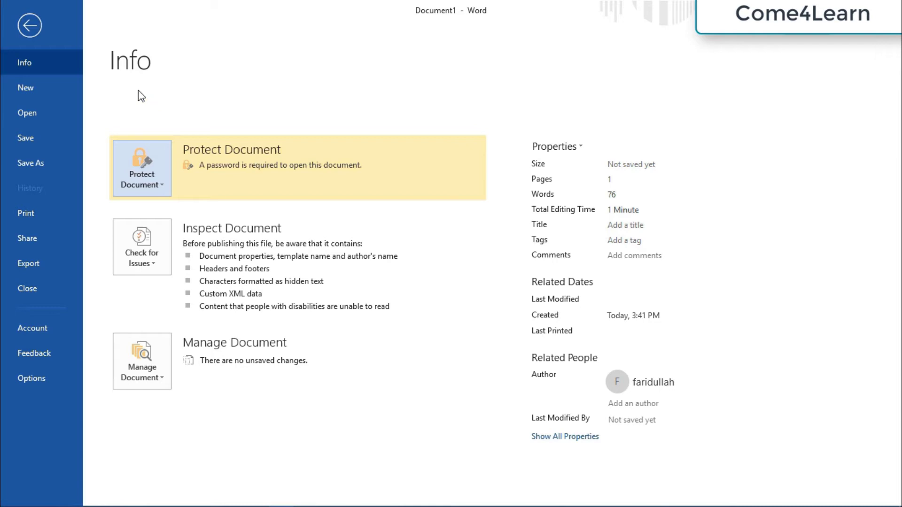
# Save the encrypted résumé to the Desktop under the file name ProtectedDoc.
pyautogui.click(24, 30)
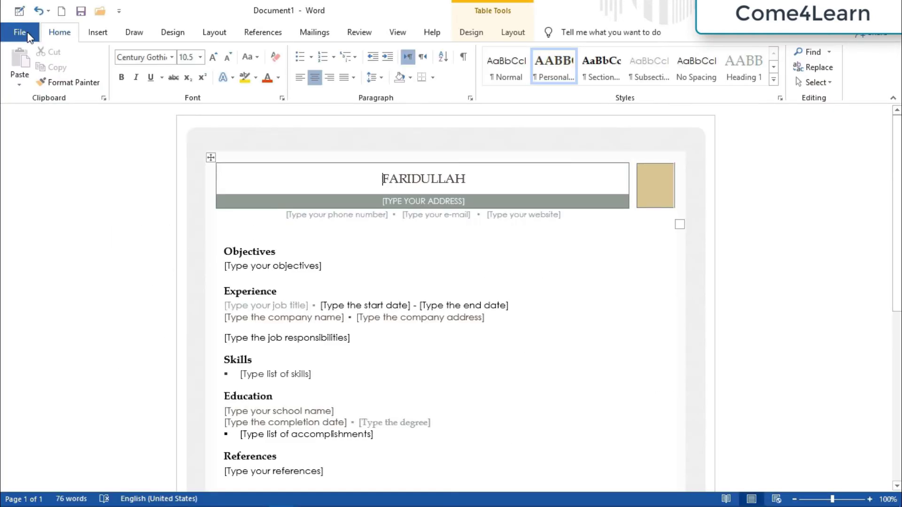
pyautogui.hotkey('ctrl', 's')
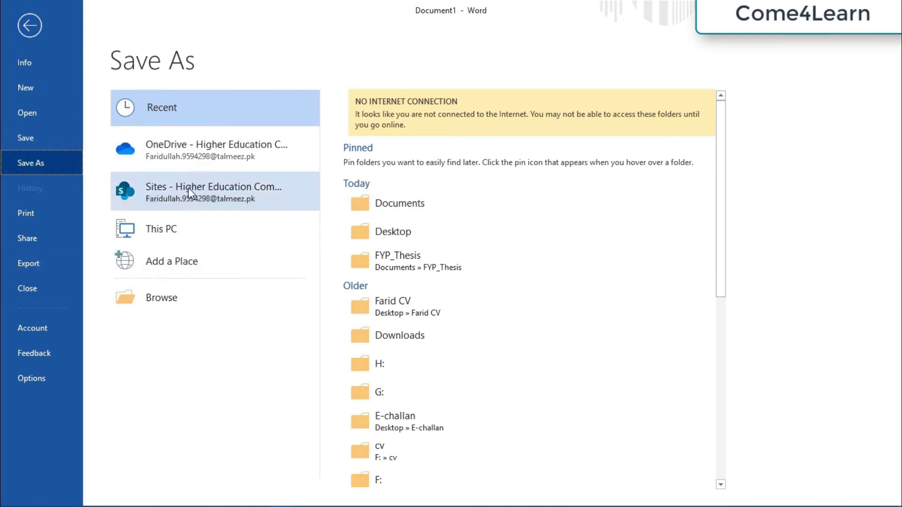
pyautogui.click(189, 229)
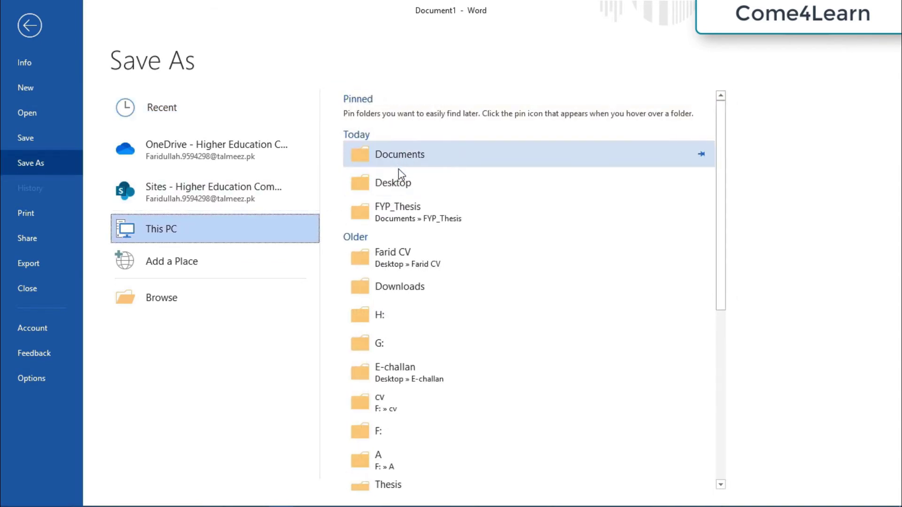
pyautogui.click(399, 182)
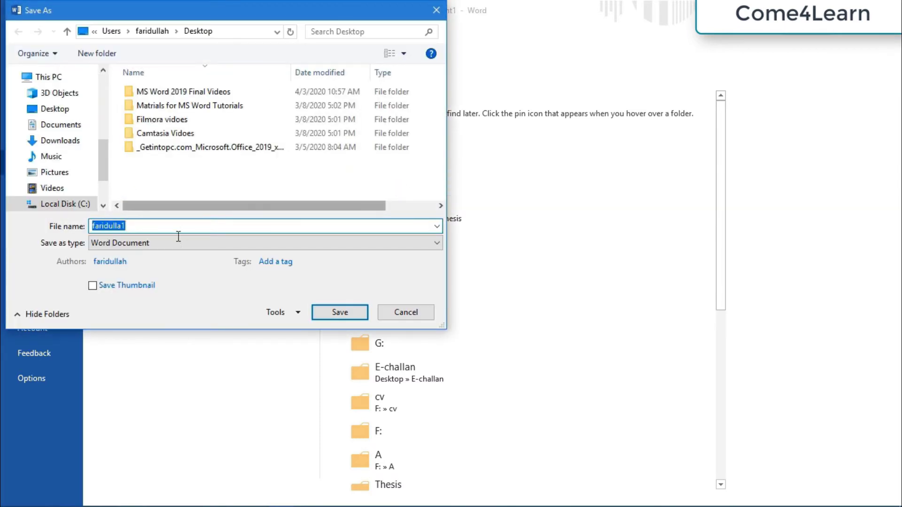
pyautogui.press('BackSpace')
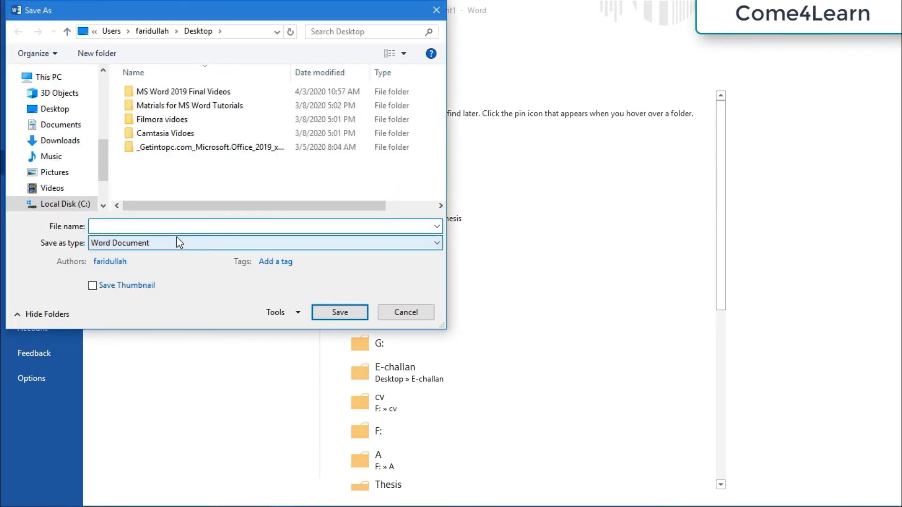
pyautogui.write('Pro')
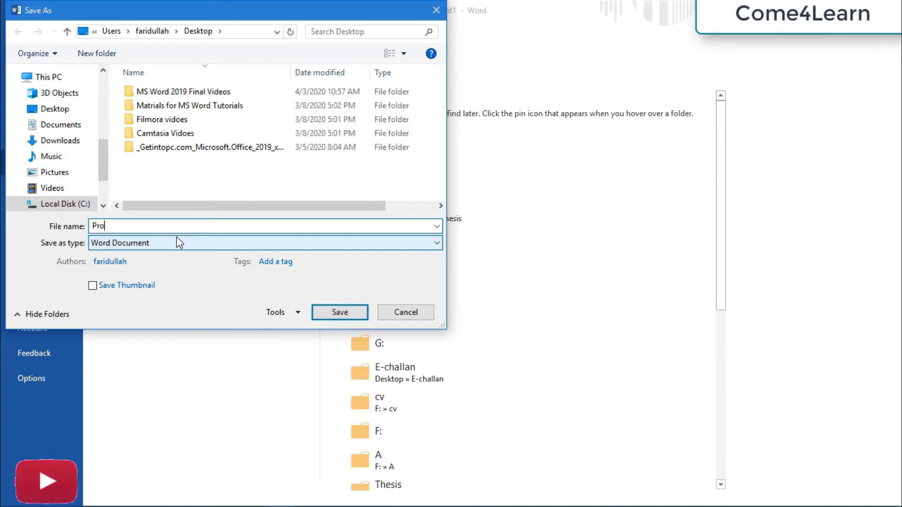
pyautogui.write('tected')
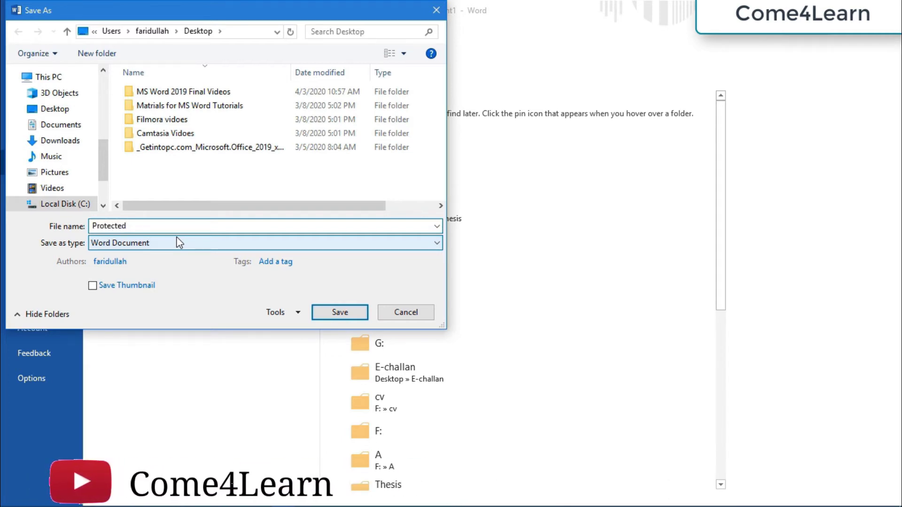
pyautogui.write('Doc')
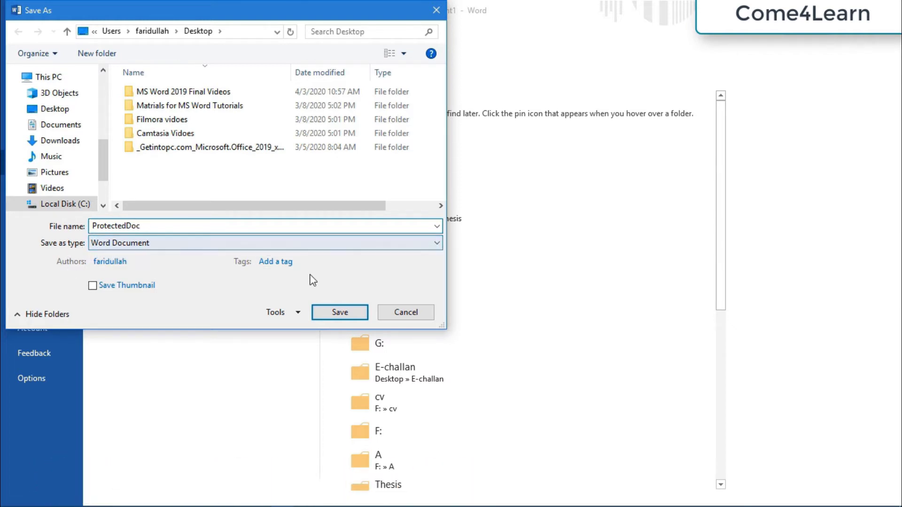
pyautogui.click(338, 313)
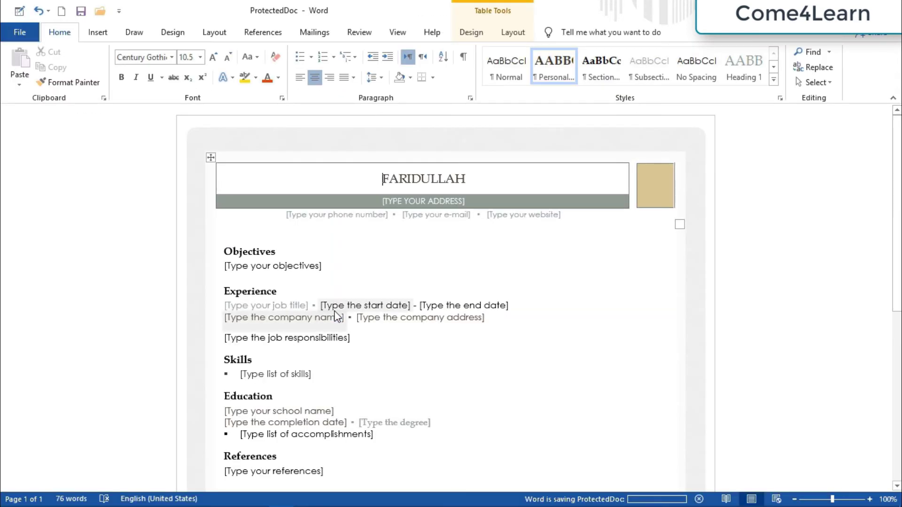
# Close ProtectedDoc, leaving Word with no document loaded.
pyautogui.click(20, 31)
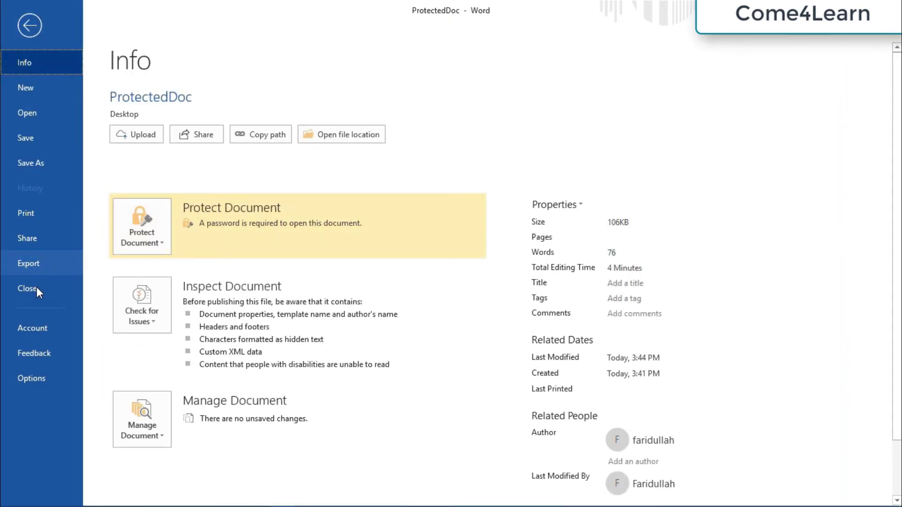
pyautogui.click(36, 289)
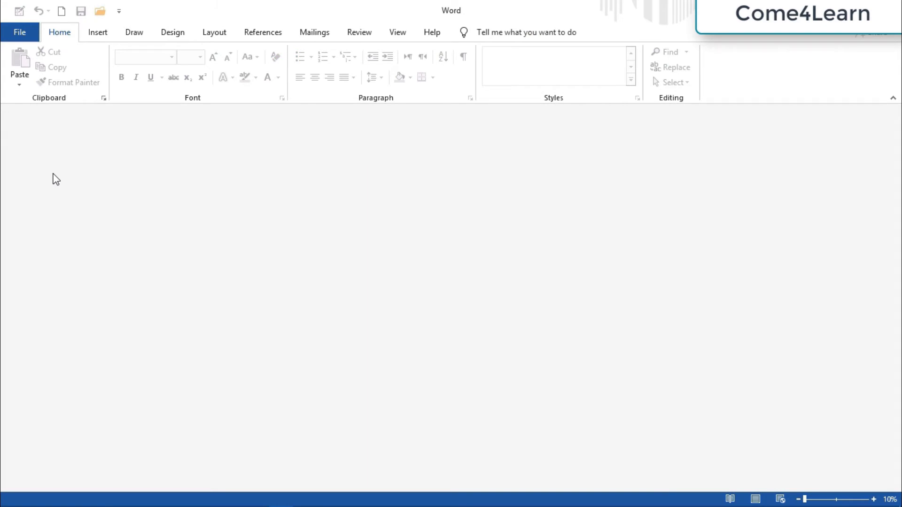
pyautogui.hotkey('ctrl', 'o')
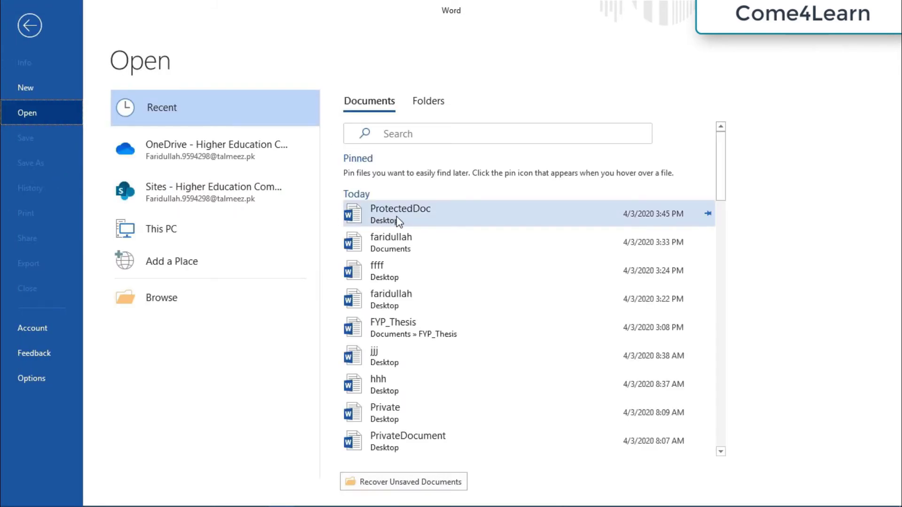
# Try reopening ProtectedDoc with a wrong password, then dismiss the incorrect-password message.
pyautogui.click(398, 221)
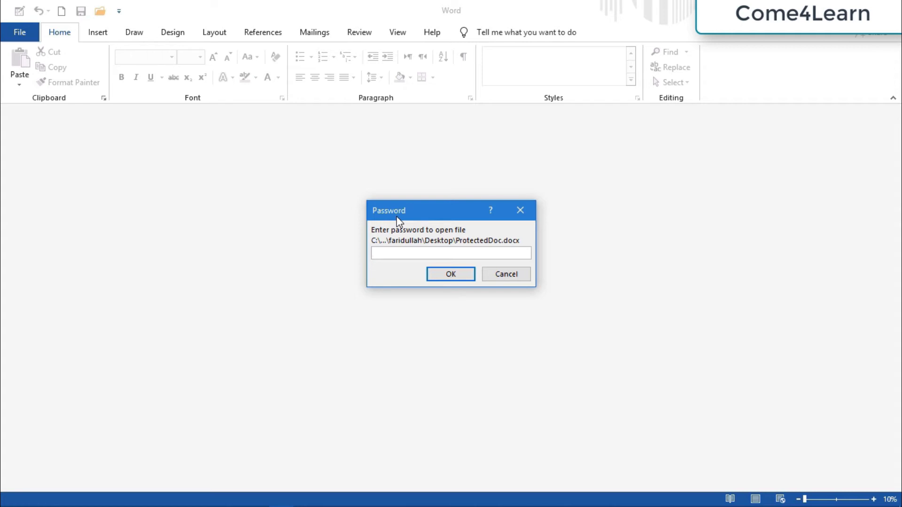
pyautogui.write('1234')
pyautogui.press('BackSpace')
pyautogui.press('BackSpace')
pyautogui.press('BackSpace')
pyautogui.press('BackSpace')
pyautogui.write('123456')
pyautogui.click(460, 279)
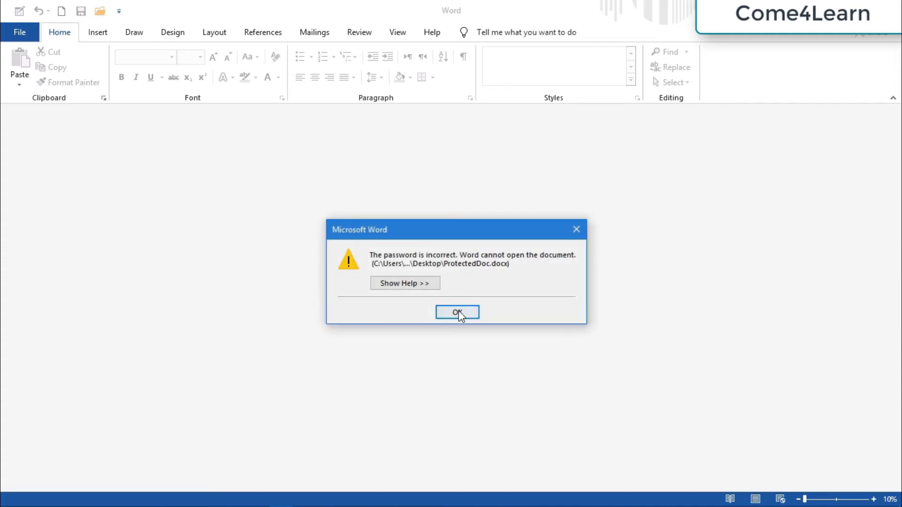
pyautogui.click(457, 312)
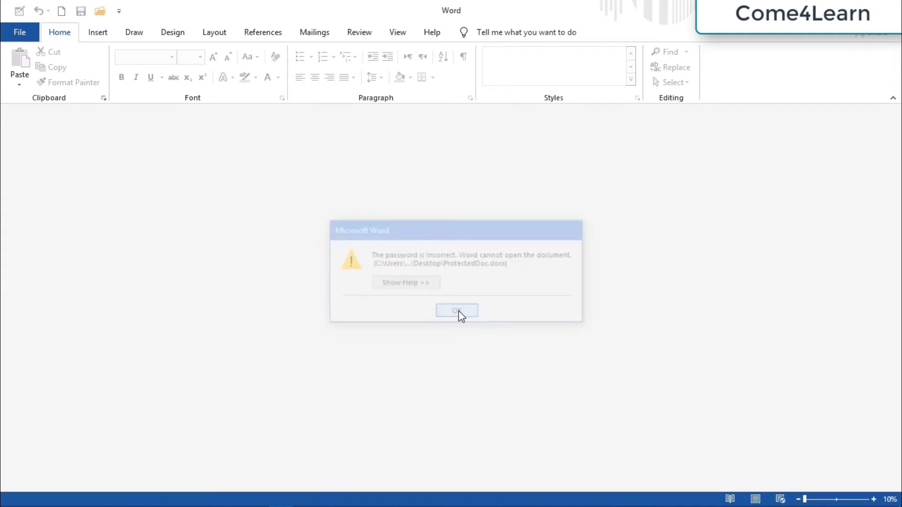
# Reopen ProtectedDoc from the recent files and enter the correct open password.
pyautogui.click(20, 32)
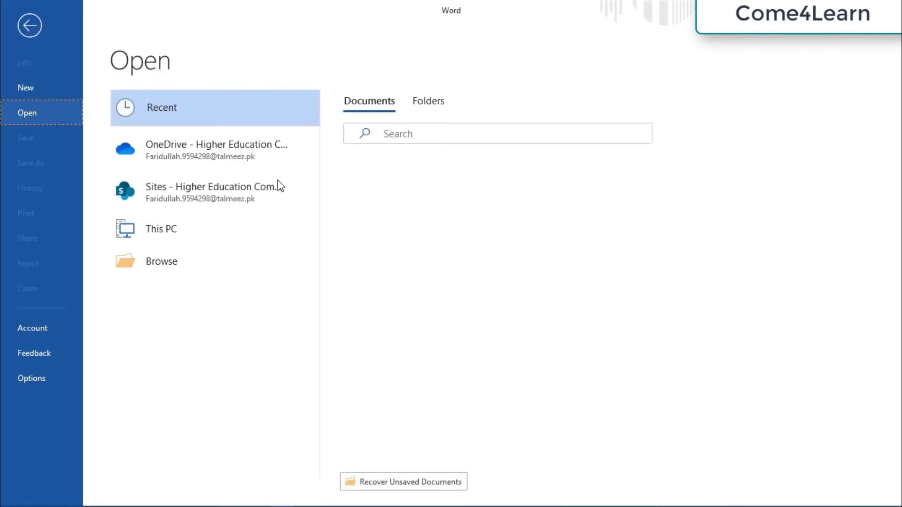
pyautogui.click(425, 227)
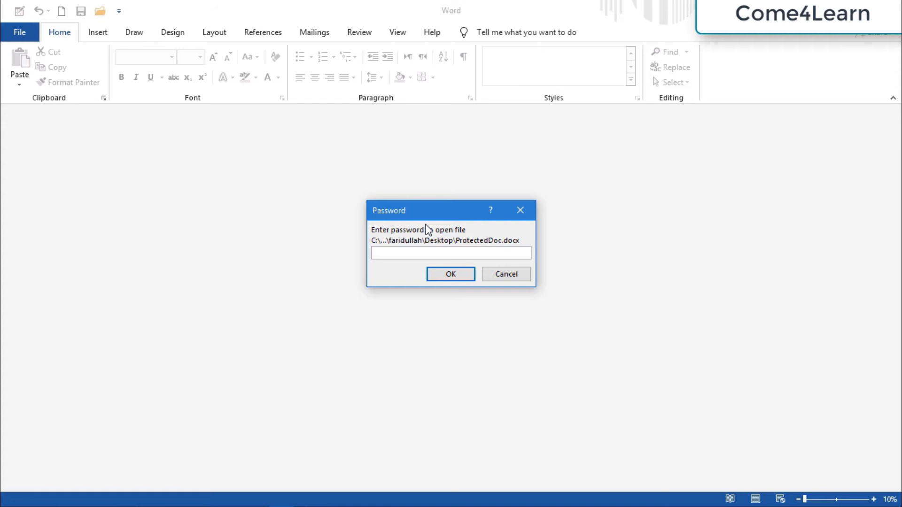
pyautogui.write('1234')
pyautogui.click(451, 274)
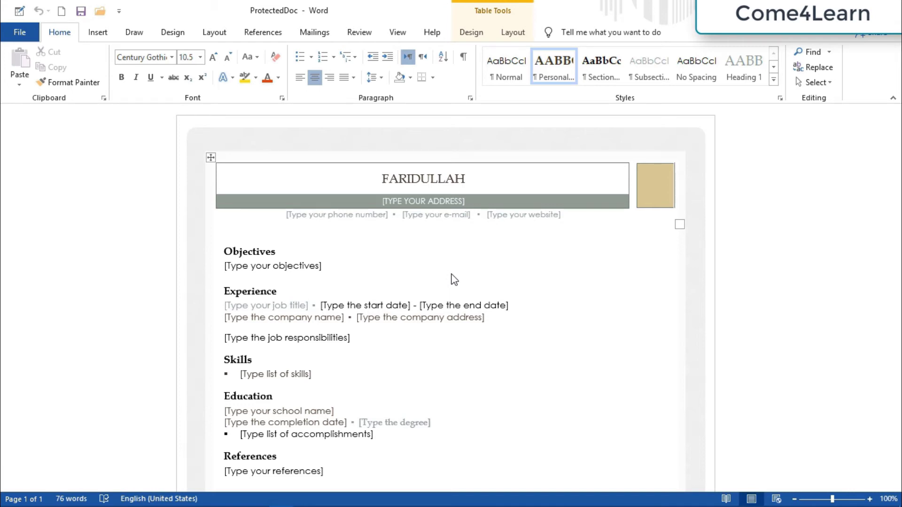
# Clear ProtectedDoc's open password in Encrypt with Password and return to the document.
pyautogui.click(28, 29)
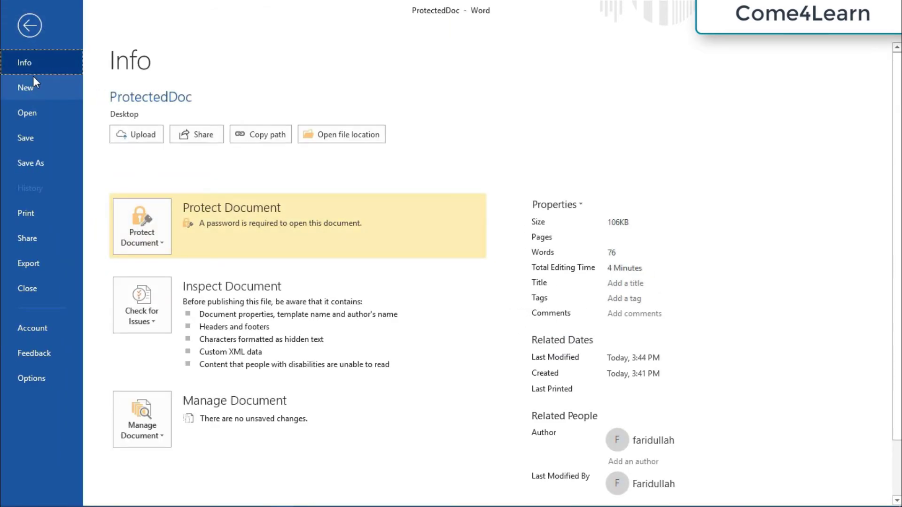
pyautogui.click(148, 244)
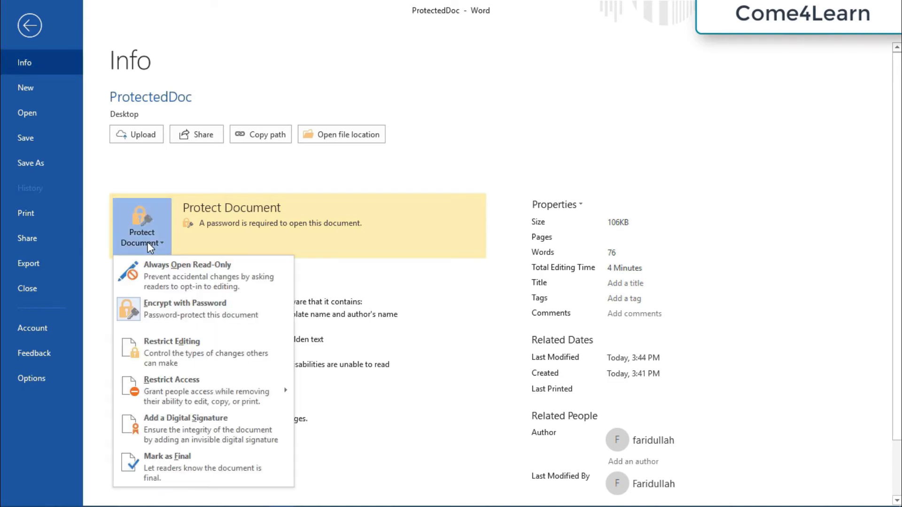
pyautogui.click(153, 305)
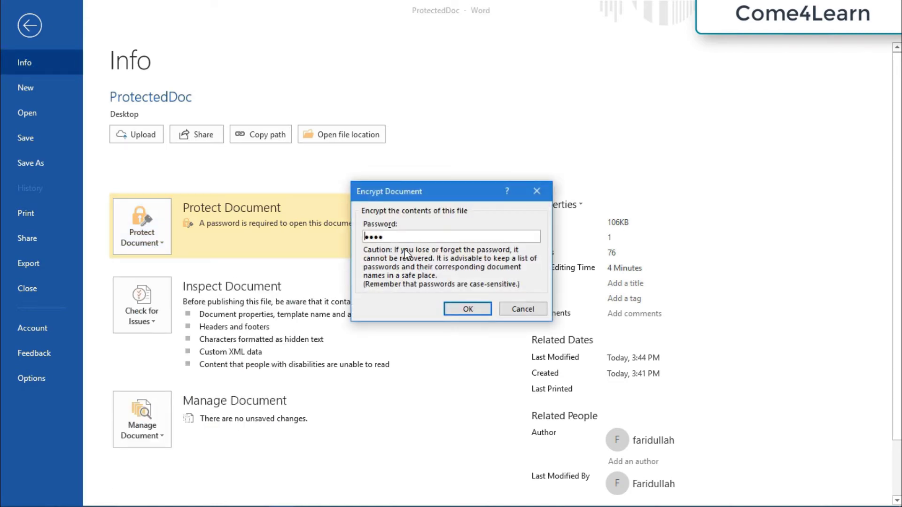
pyautogui.click(397, 236)
pyautogui.press('BackSpace')
pyautogui.press('BackSpace')
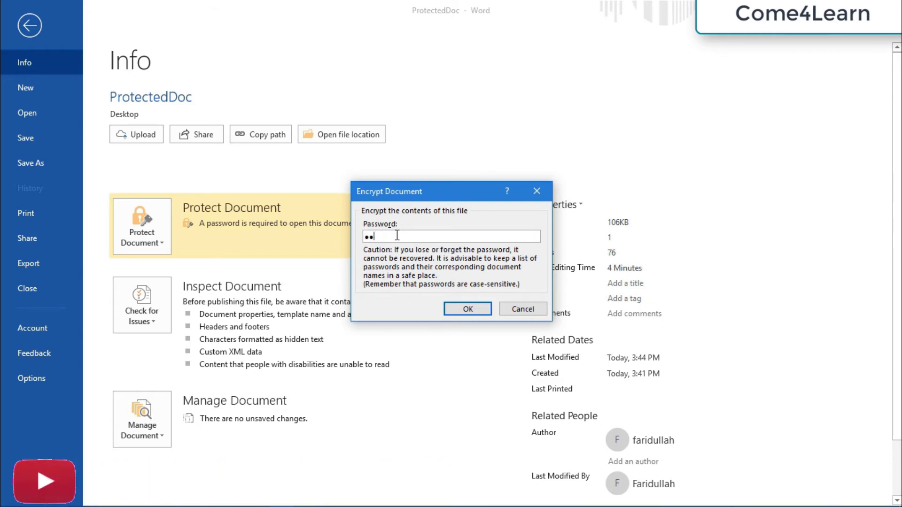
pyautogui.press('BackSpace')
pyautogui.press('BackSpace')
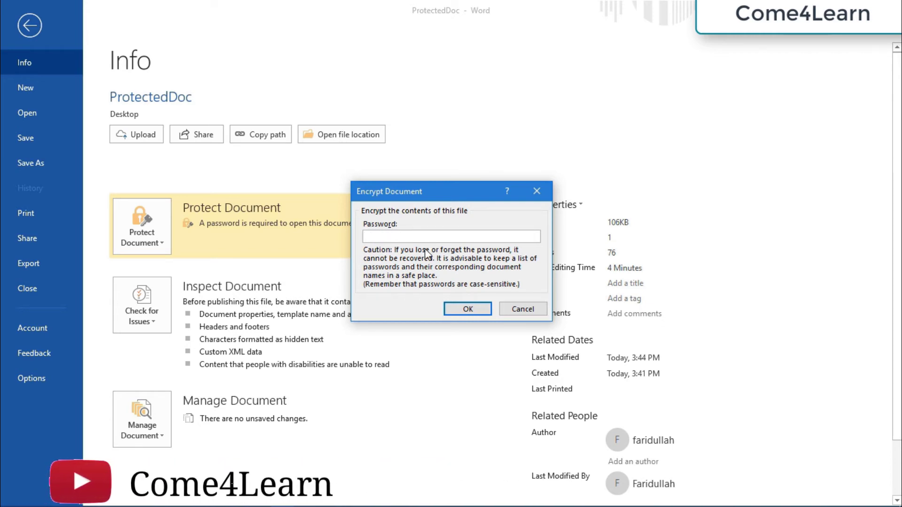
pyautogui.click(467, 309)
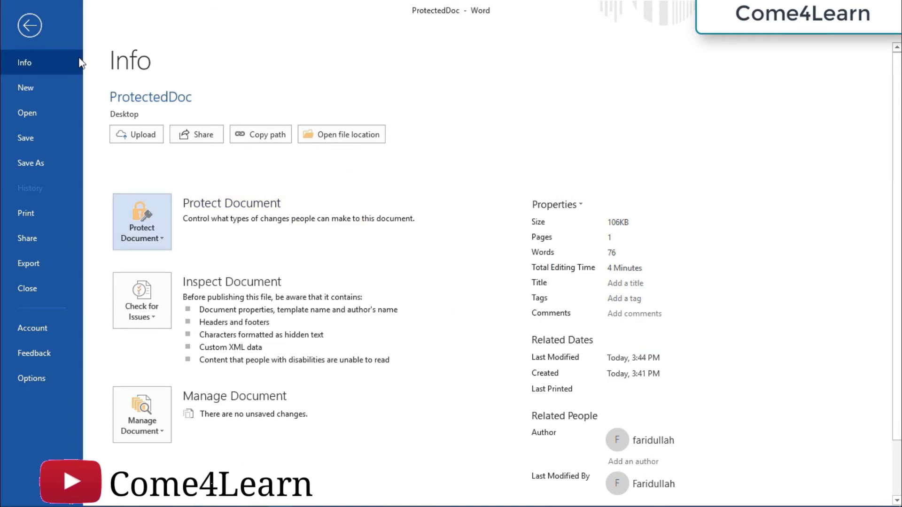
pyautogui.click(38, 29)
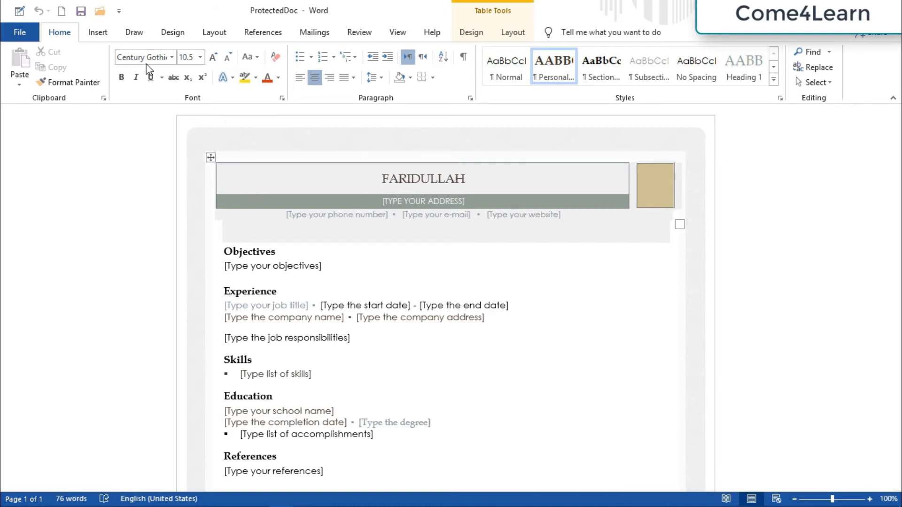
# Close ProtectedDoc and reopen it from the Recent list without a password prompt.
pyautogui.click(34, 37)
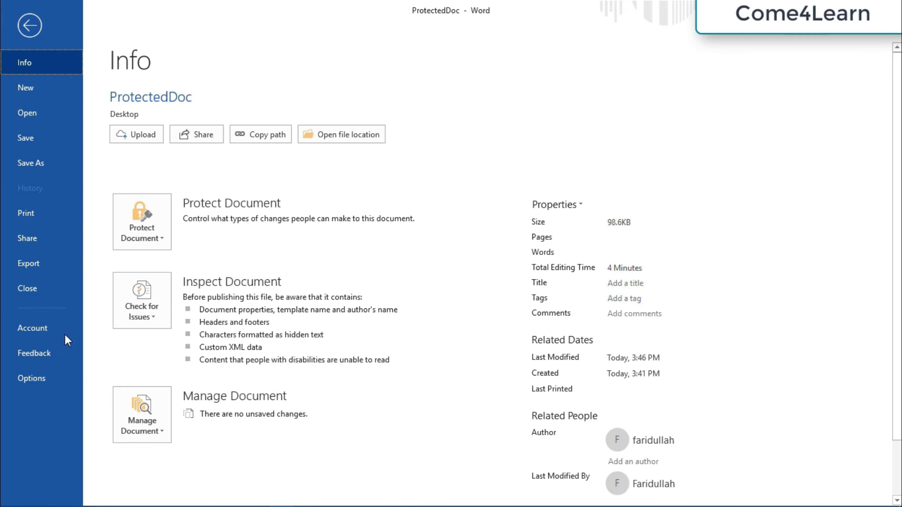
pyautogui.click(38, 288)
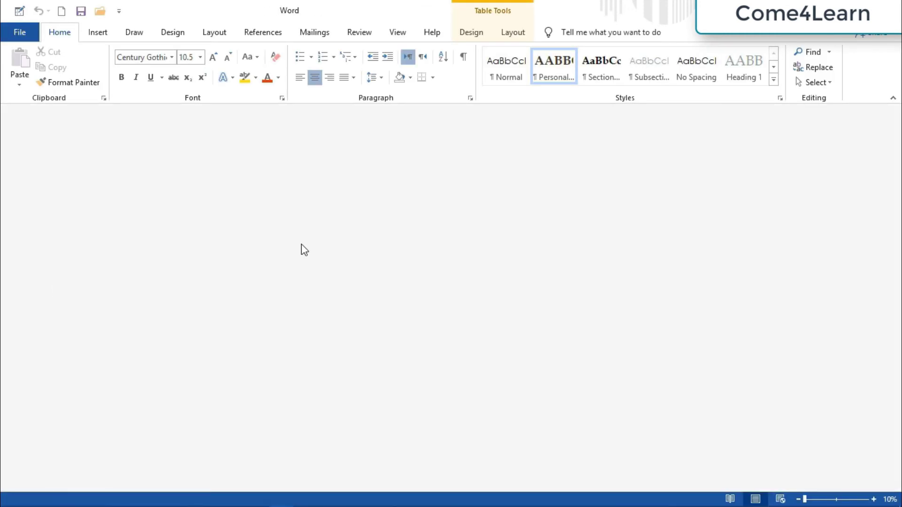
pyautogui.click(26, 26)
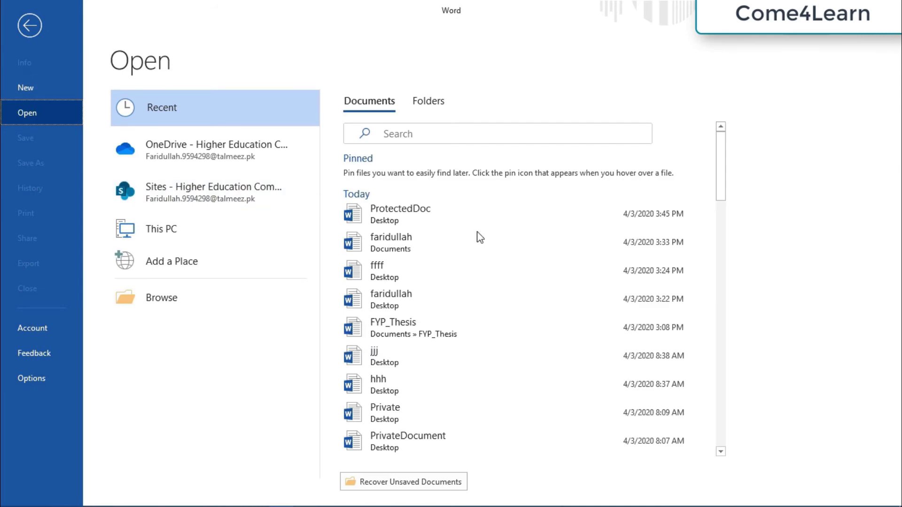
pyautogui.click(499, 217)
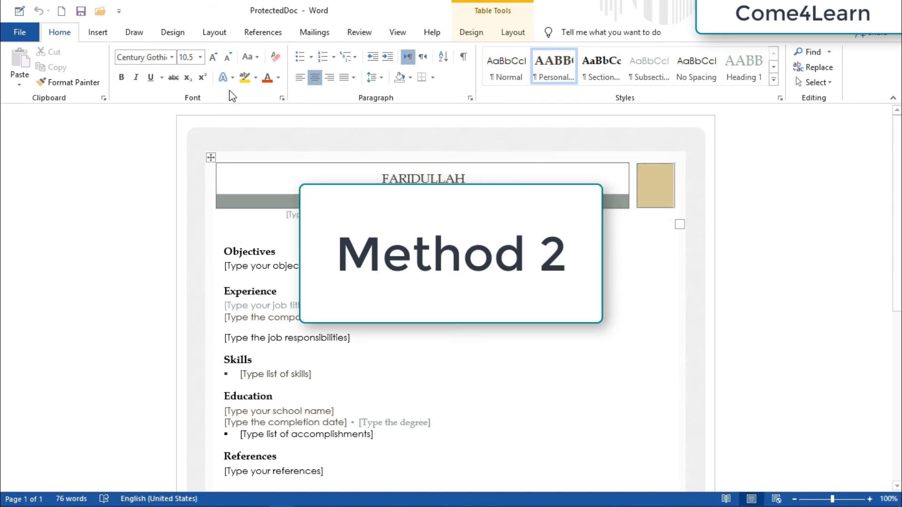
# Start saving a copy of ProtectedDoc under This PC, with Desktop as the folder.
pyautogui.click(21, 33)
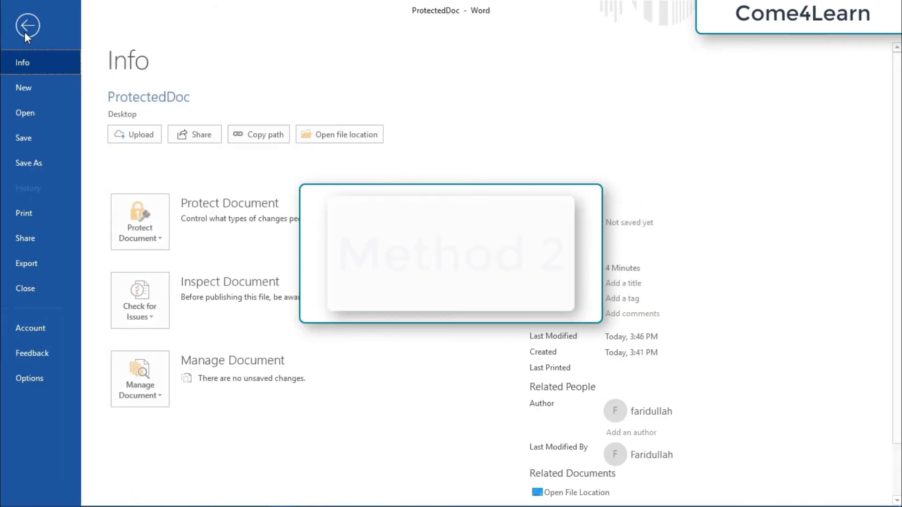
pyautogui.click(30, 162)
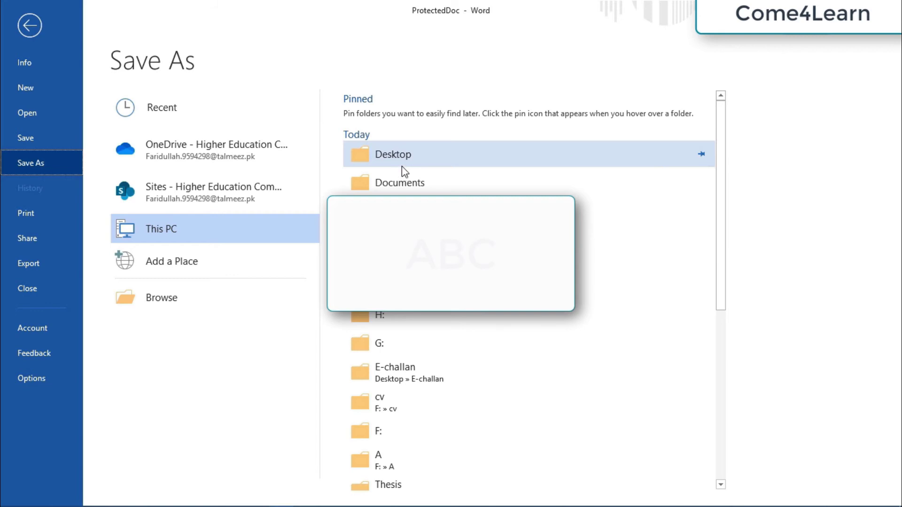
pyautogui.click(416, 153)
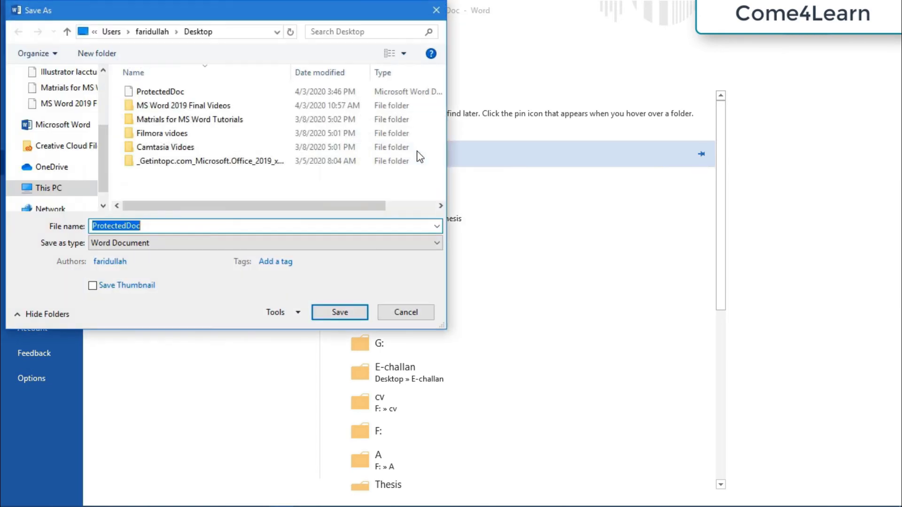
# Rename the copy to Protectedmethodtwo and open General Options from the Tools menu.
pyautogui.click(191, 227)
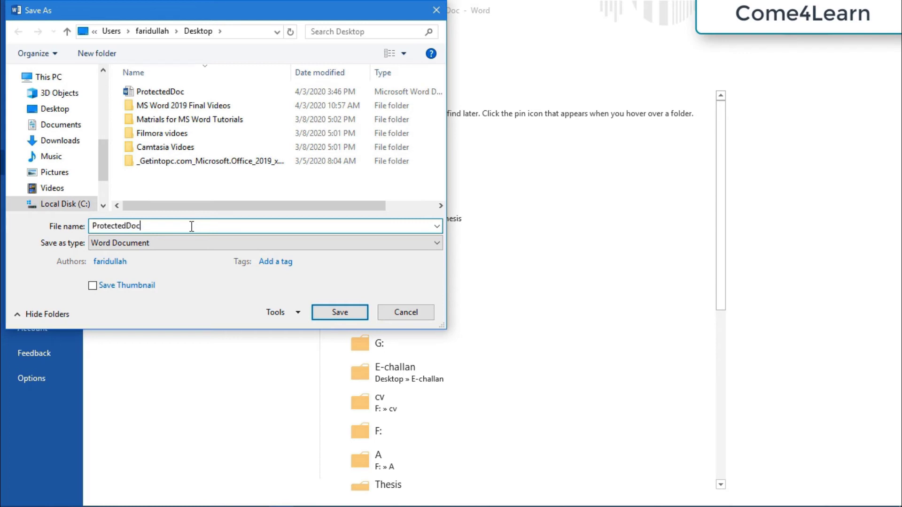
pyautogui.press('BackSpace')
pyautogui.press('BackSpace')
pyautogui.press('BackSpace')
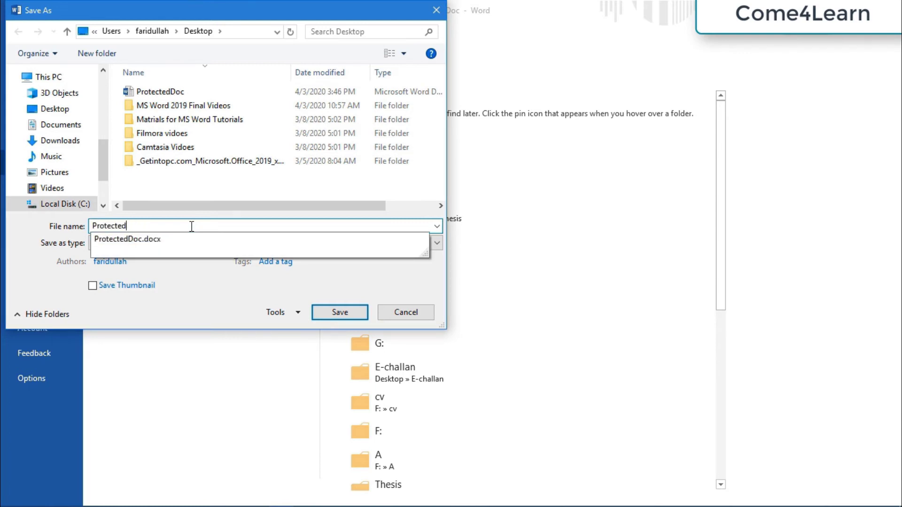
pyautogui.write('method')
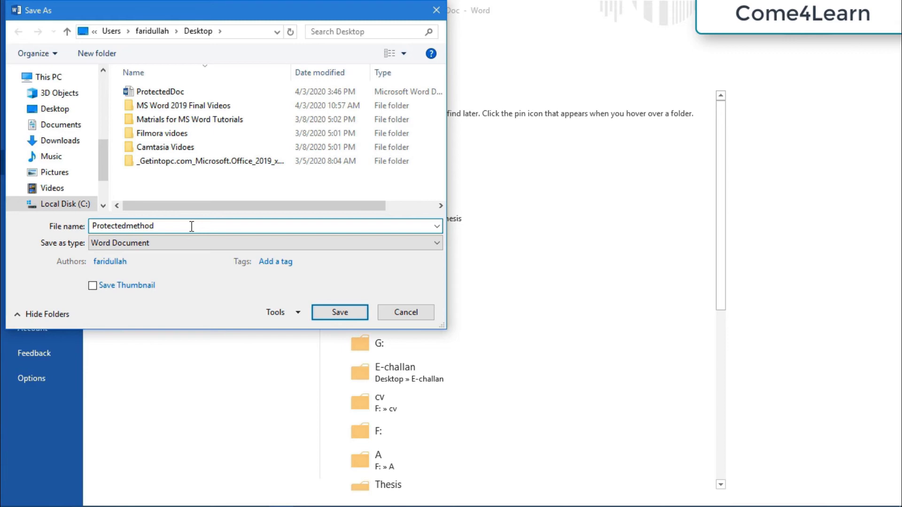
pyautogui.write('two')
pyautogui.click(299, 314)
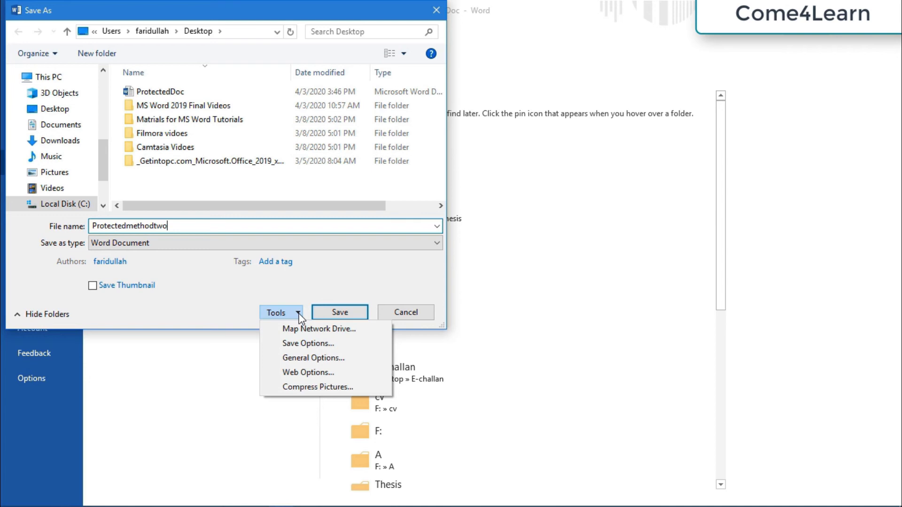
pyautogui.click(312, 358)
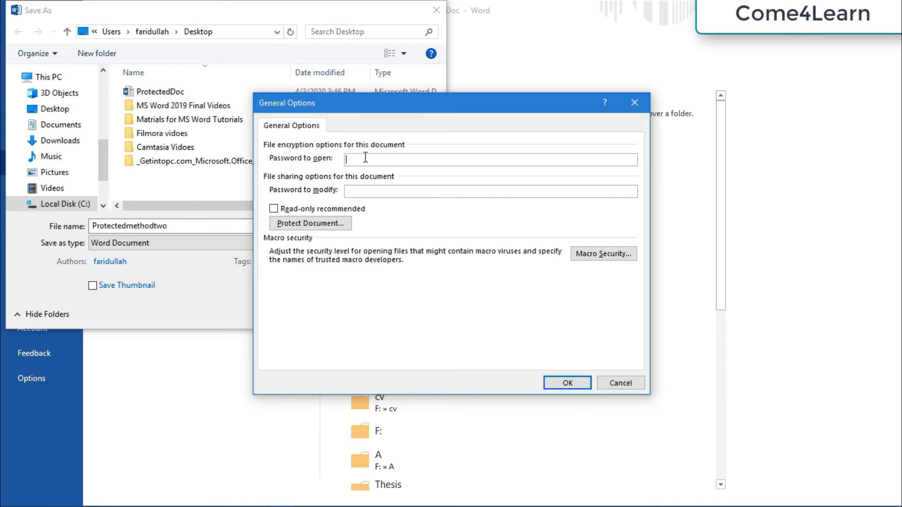
# Enter matching passwords to open and to modify, then confirm both re-entries.
pyautogui.write('12345')
pyautogui.click(361, 191)
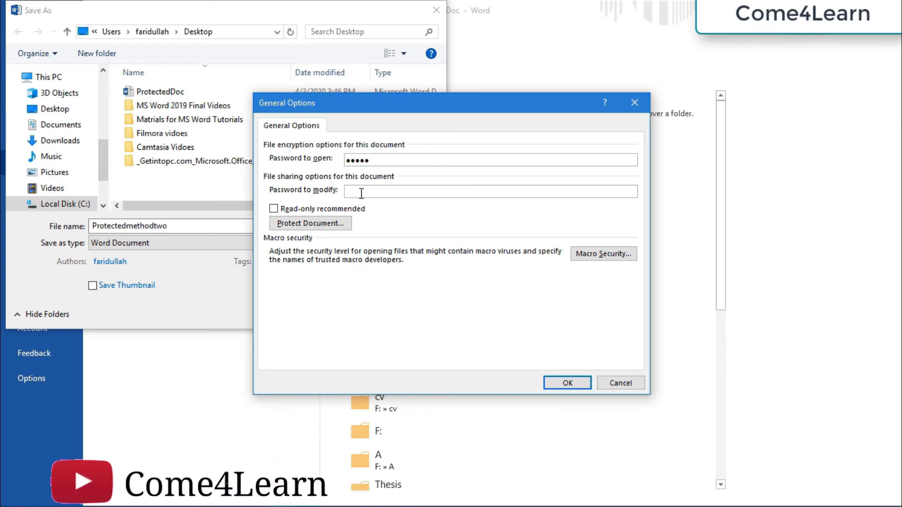
pyautogui.write('12345')
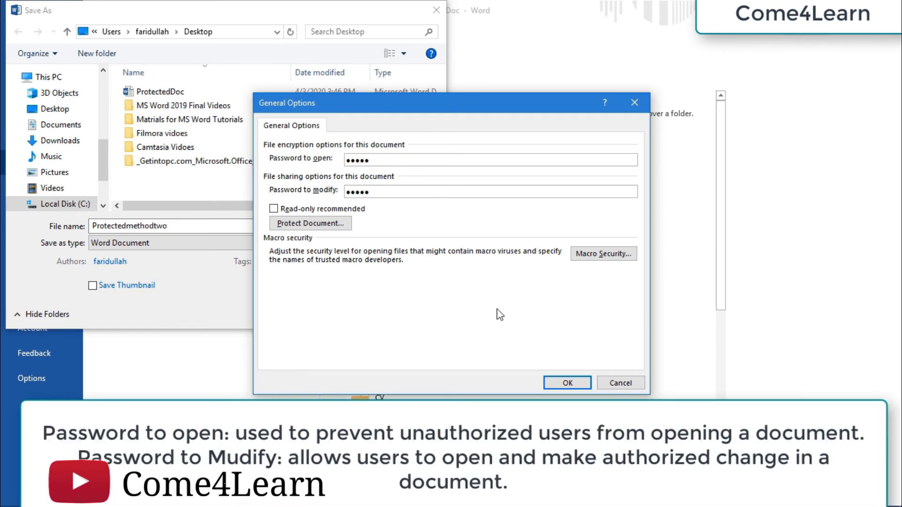
pyautogui.click(567, 383)
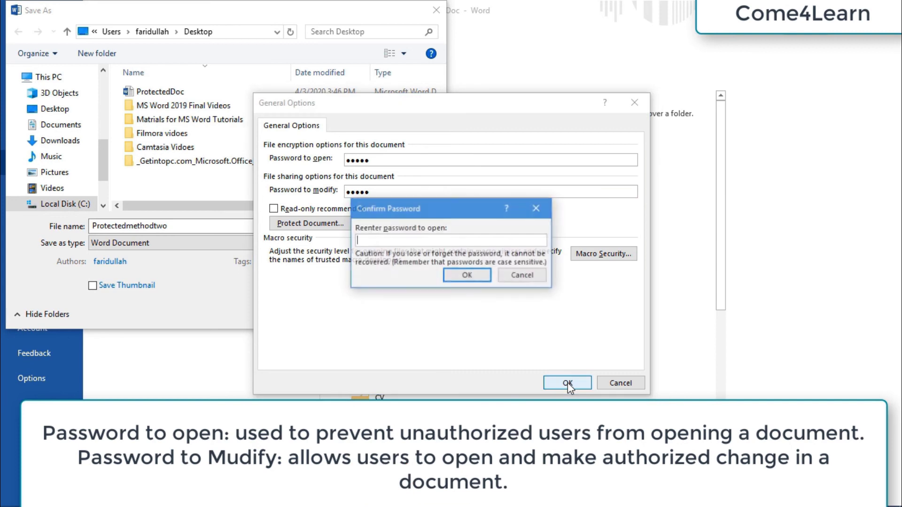
pyautogui.write('1234')
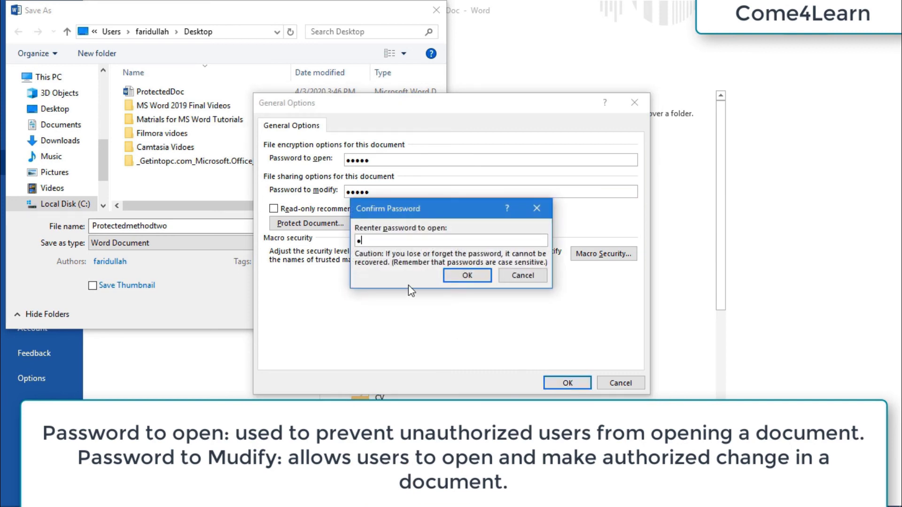
pyautogui.write('5')
pyautogui.click(477, 276)
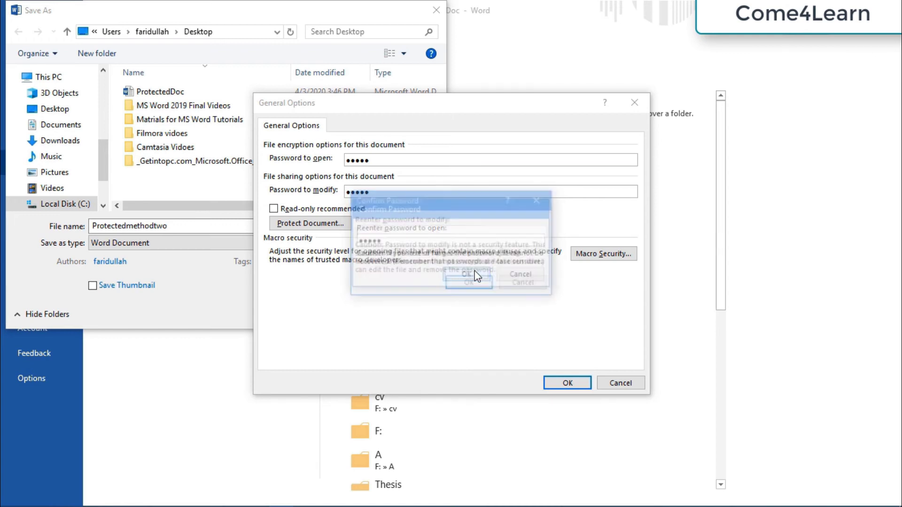
pyautogui.write('12345')
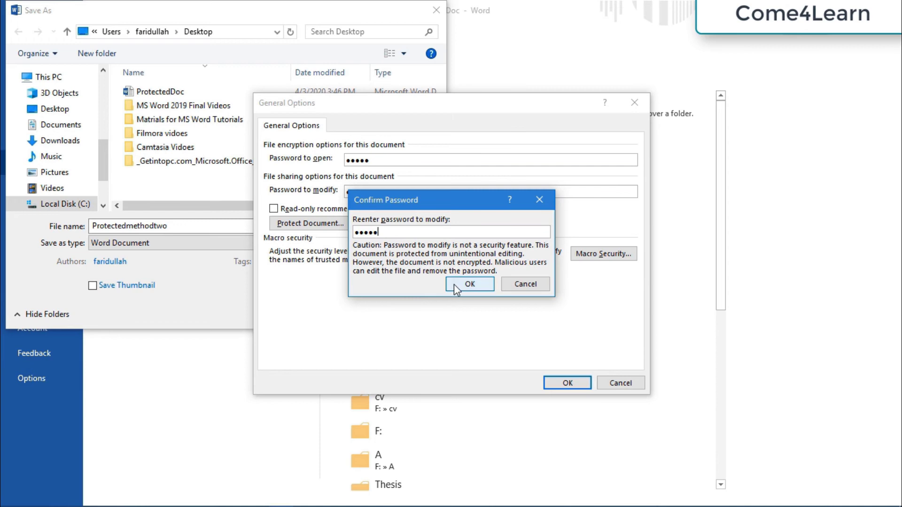
pyautogui.click(466, 285)
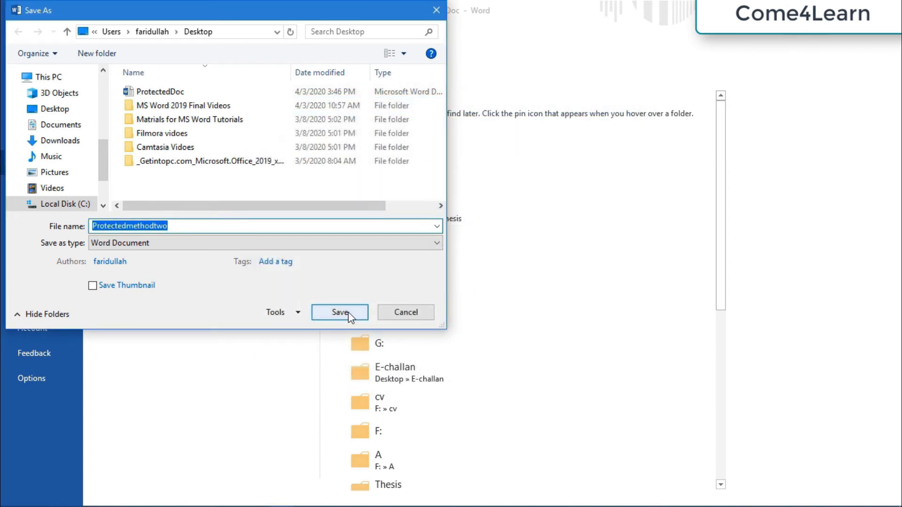
# Save the résumé as Protectedmethodtwo, verify its protection in Info, and close it.
pyautogui.click(348, 311)
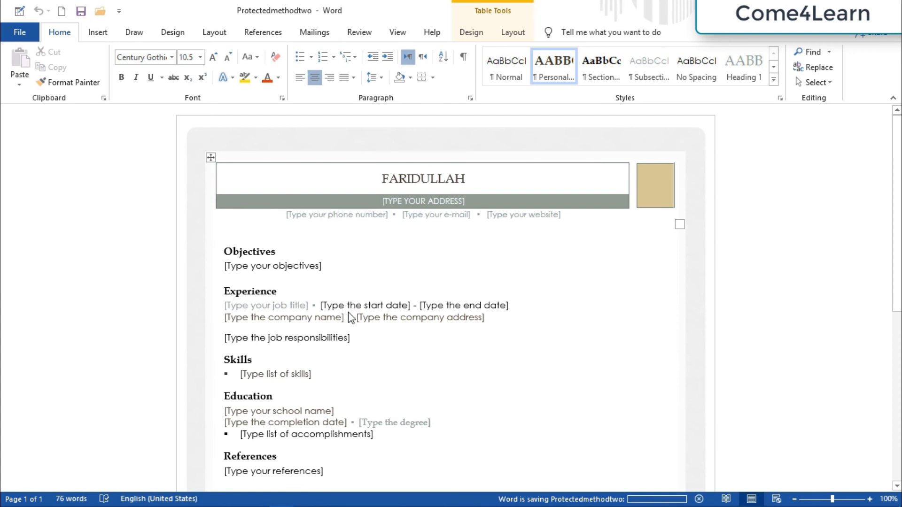
pyautogui.click(5, 31)
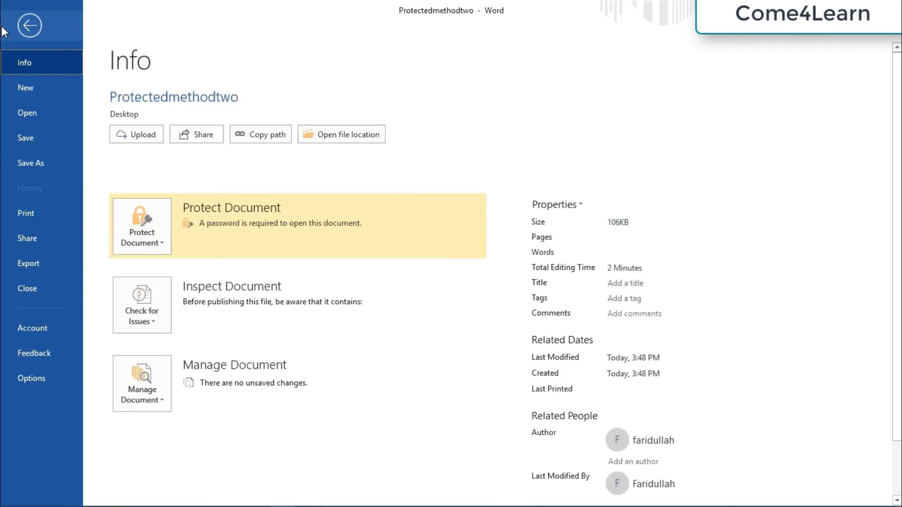
pyautogui.click(27, 288)
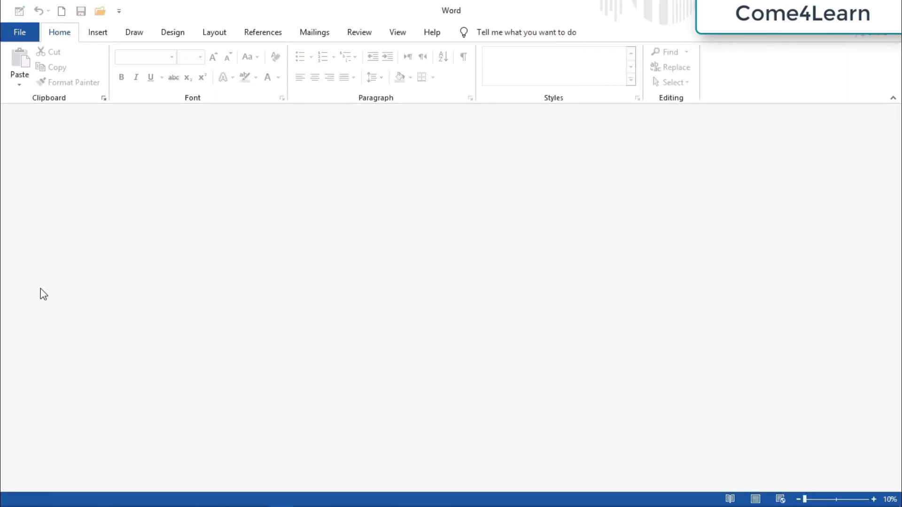
# Reopen Protectedmethodtwo from Recent, supplying both the open and modify passwords.
pyautogui.click(20, 32)
pyautogui.click(32, 113)
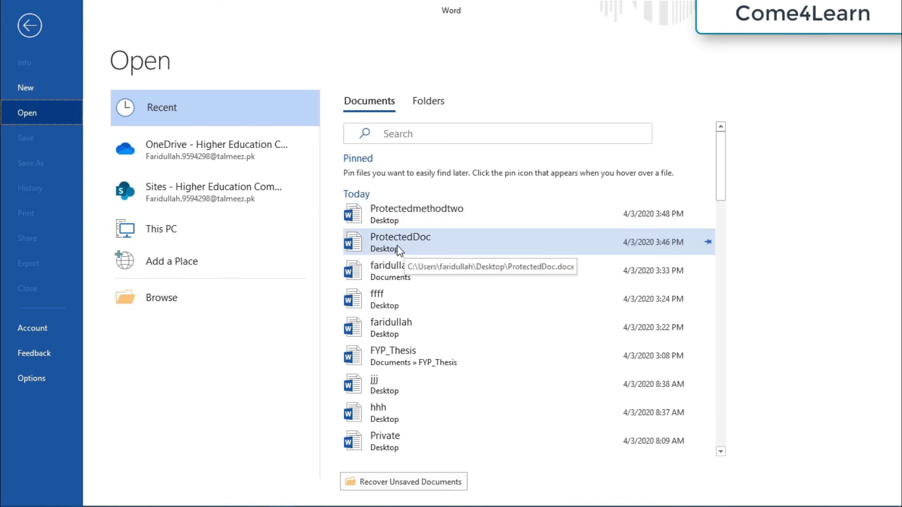
pyautogui.click(450, 214)
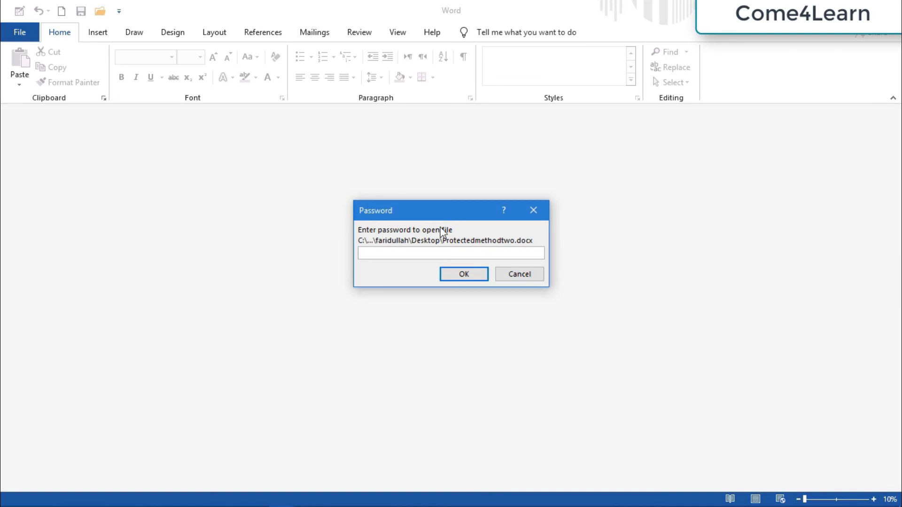
pyautogui.write('•••••')
pyautogui.click(464, 275)
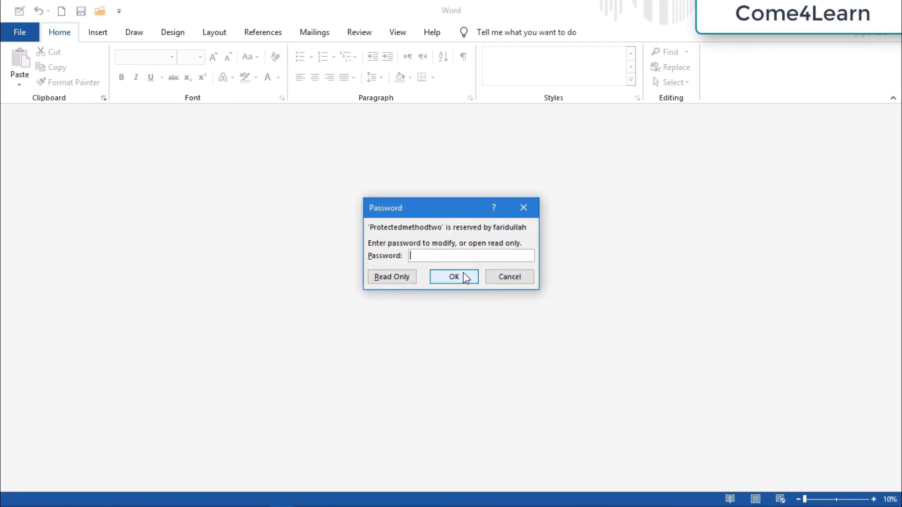
pyautogui.write('•••••')
pyautogui.click(471, 280)
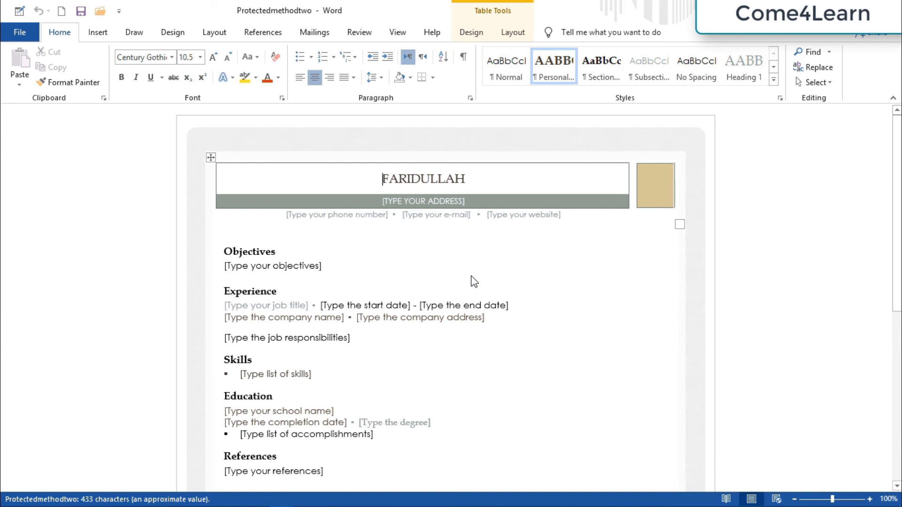
# Start a Save As of Protectedmethodtwo to the Desktop.
pyautogui.click(35, 32)
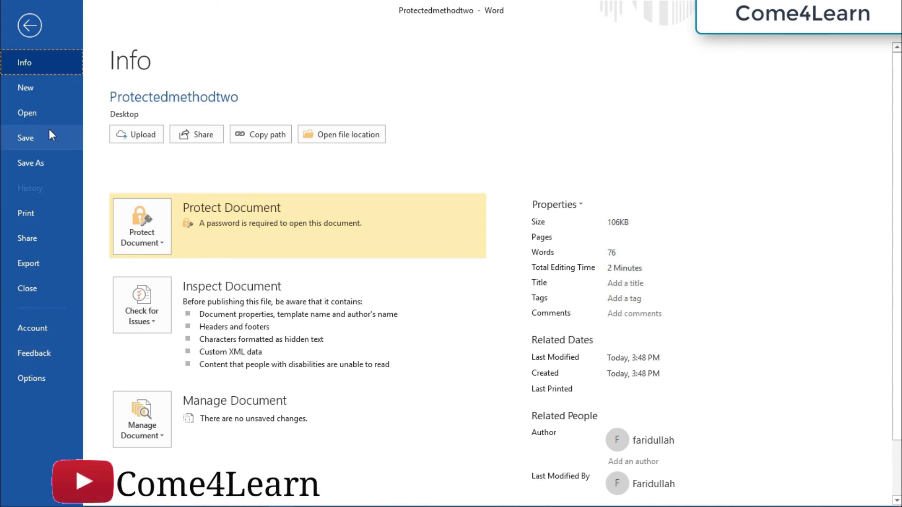
pyautogui.click(42, 159)
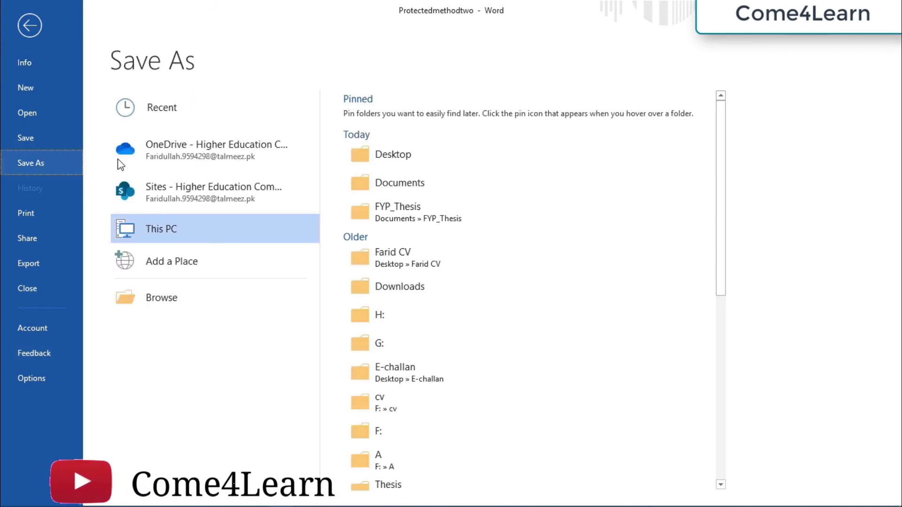
pyautogui.click(427, 171)
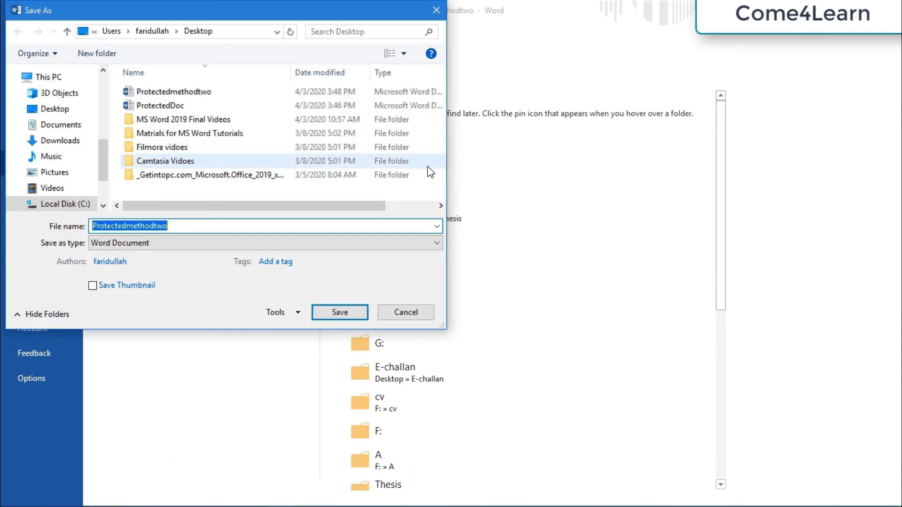
# Clear both the open and modify passwords in General Options.
pyautogui.click(298, 313)
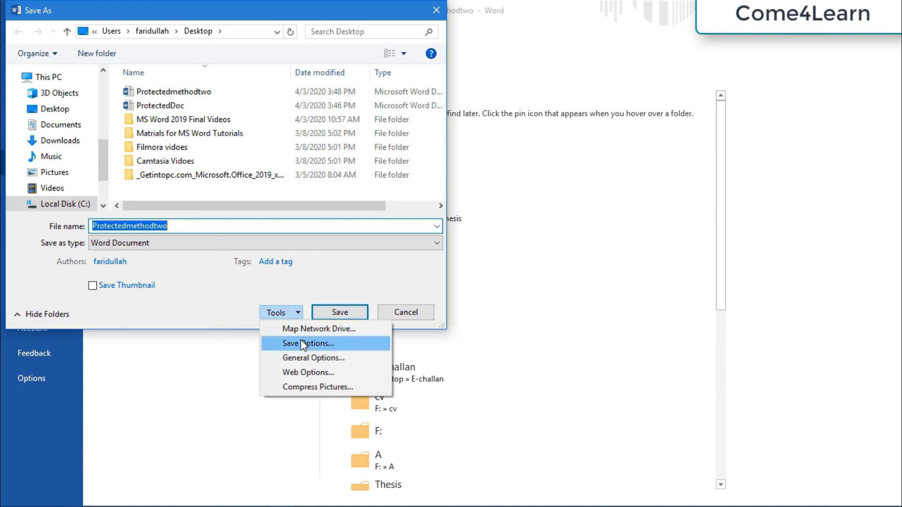
pyautogui.click(312, 358)
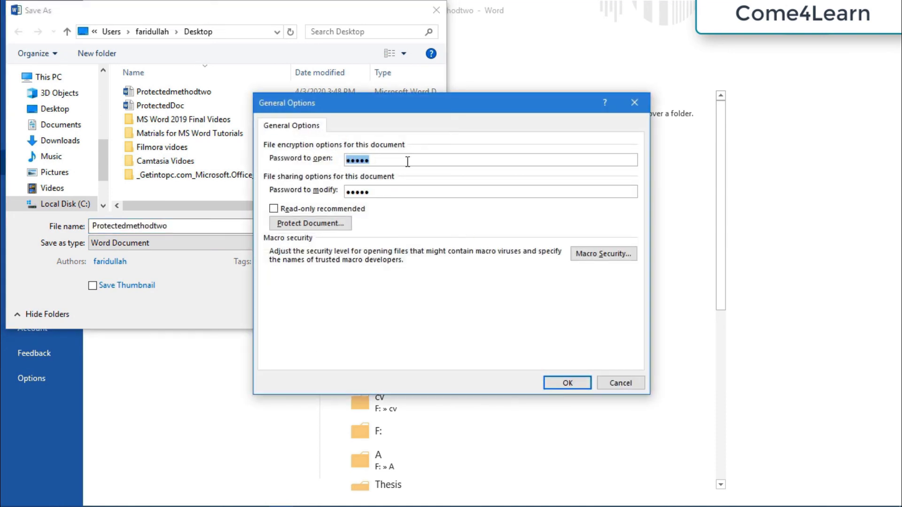
pyautogui.press('BackSpace')
pyautogui.click(375, 190)
pyautogui.press('BackSpace')
pyautogui.press('BackSpace')
pyautogui.press('BackSpace')
pyautogui.press('BackSpace')
pyautogui.press('BackSpace')
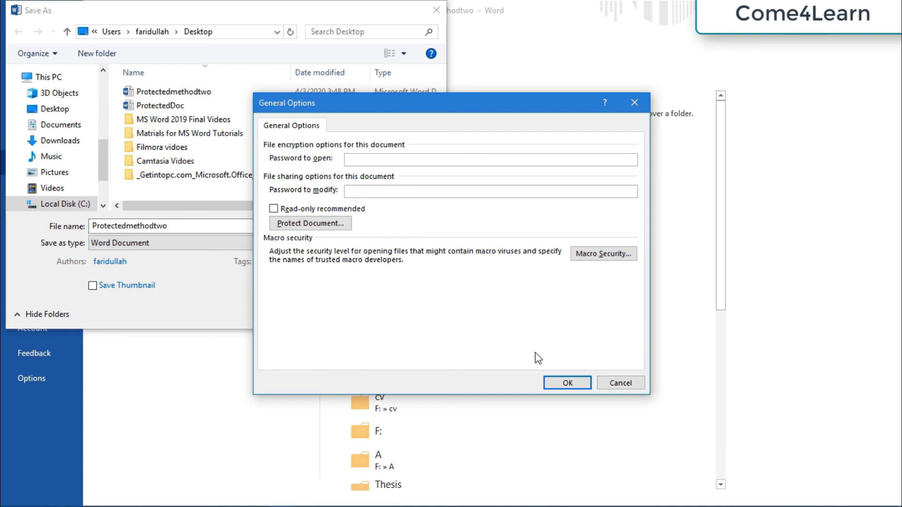
pyautogui.click(567, 383)
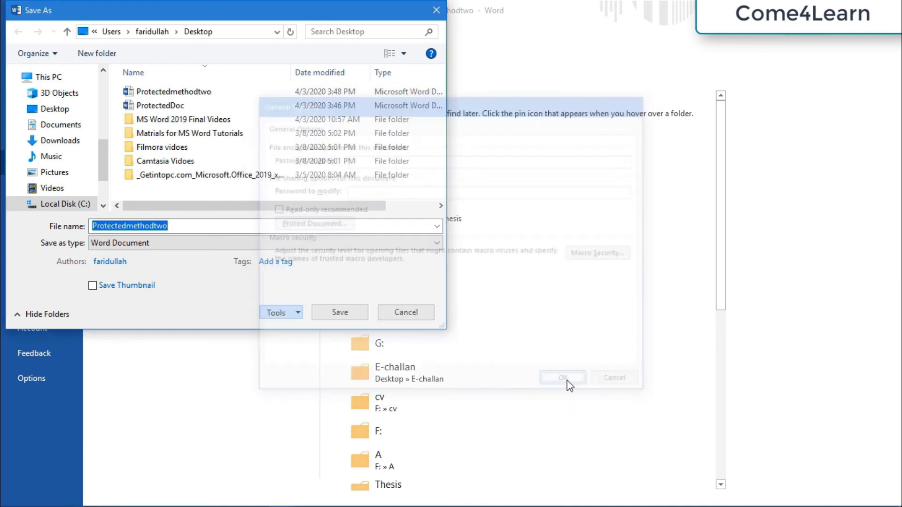
# Save Protectedmethodtwo without passwords, confirm its protection status in Info, and resave.
pyautogui.click(346, 312)
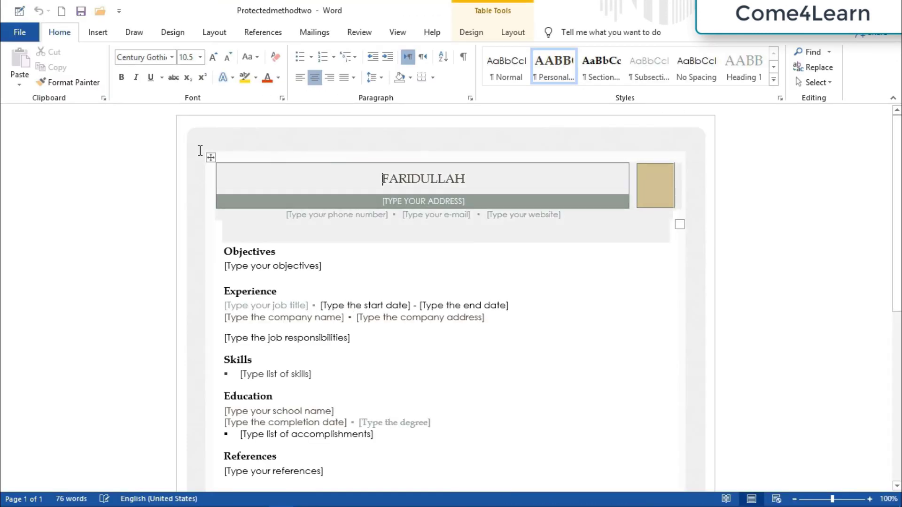
pyautogui.click(29, 30)
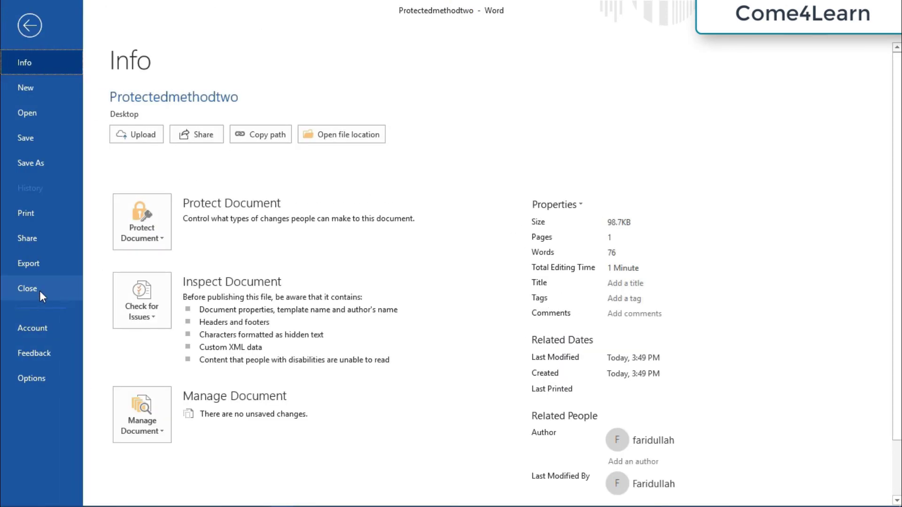
pyautogui.click(34, 23)
pyautogui.hotkey('ctrl', 's')
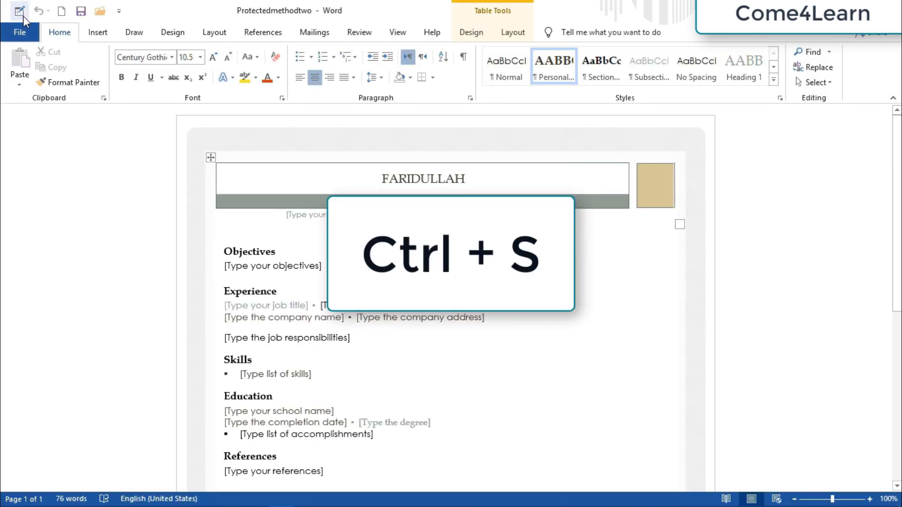
# Close Protectedmethodtwo and reopen it from the Recent list to test it.
pyautogui.click(21, 28)
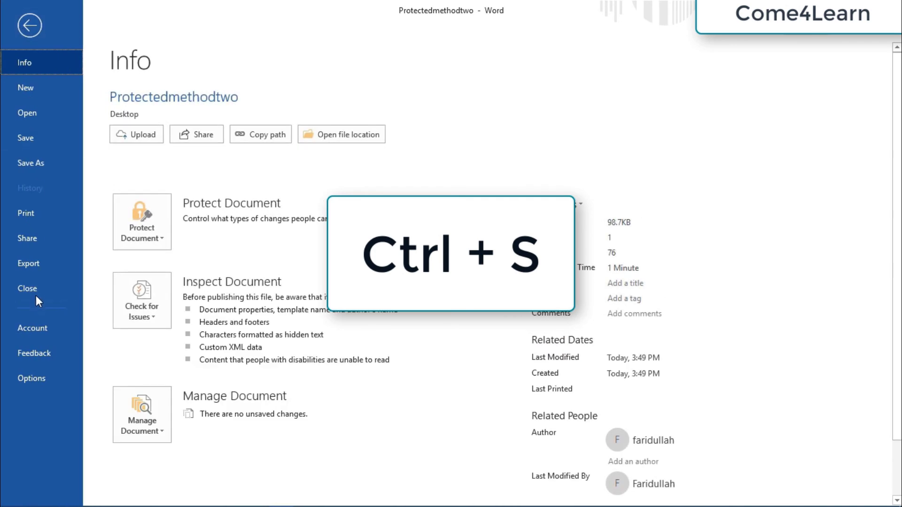
pyautogui.click(37, 289)
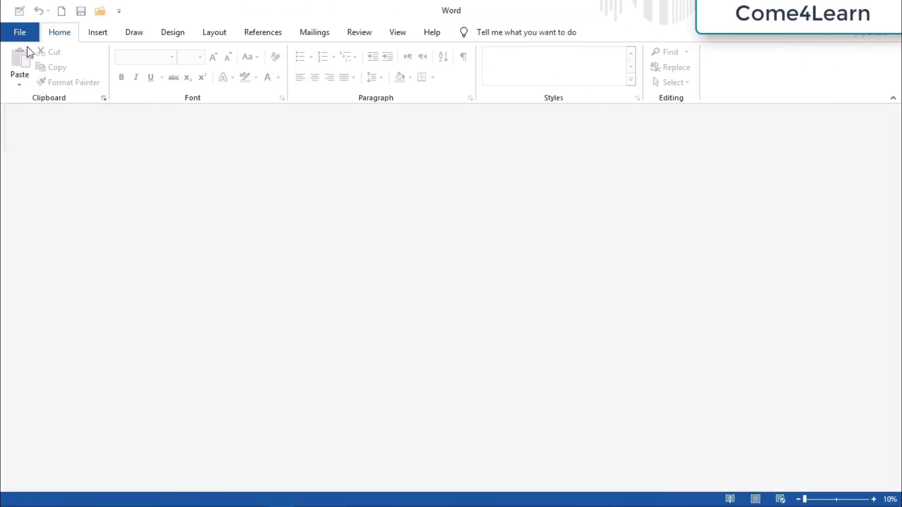
pyautogui.hotkey('ctrl', 'o')
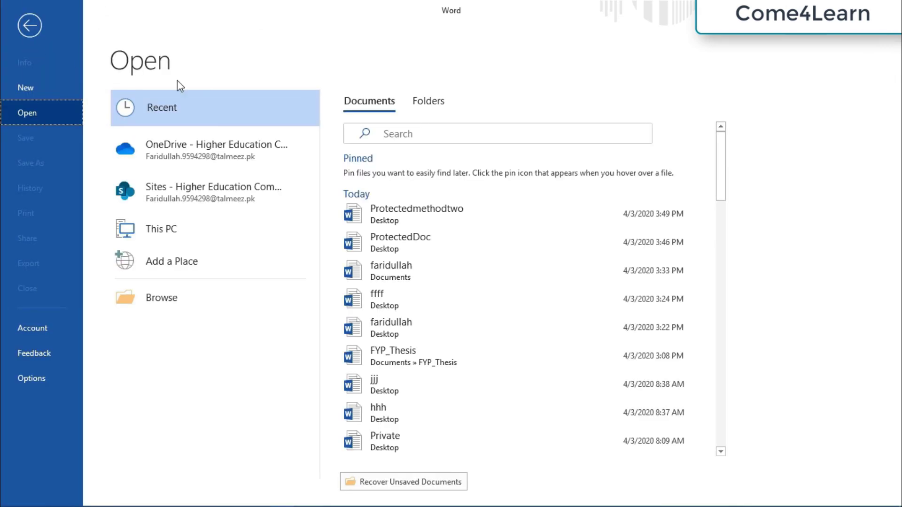
pyautogui.click(385, 215)
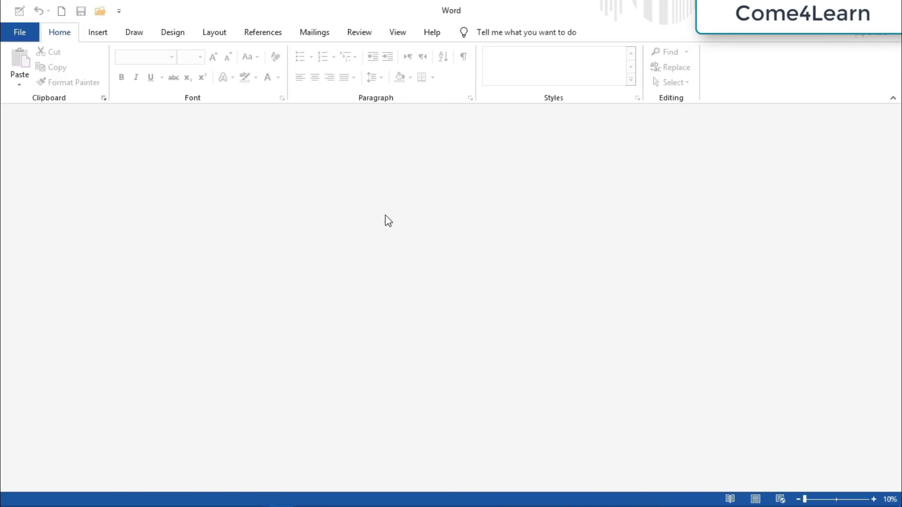